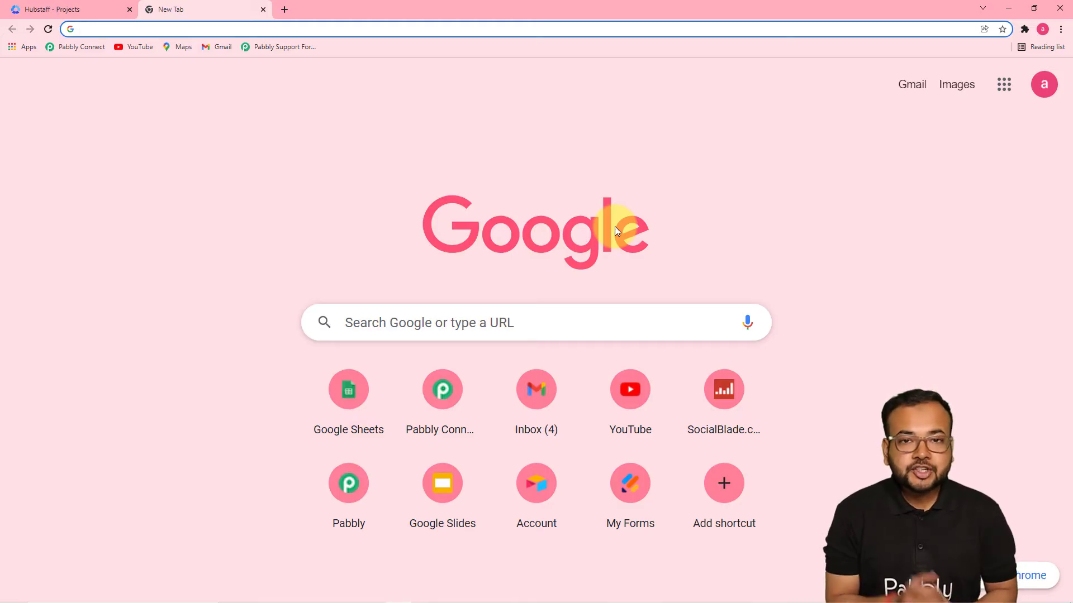
- Load the Pabbly Connect dashboard showing task usage across its 1783 workflows
click(54, 51)
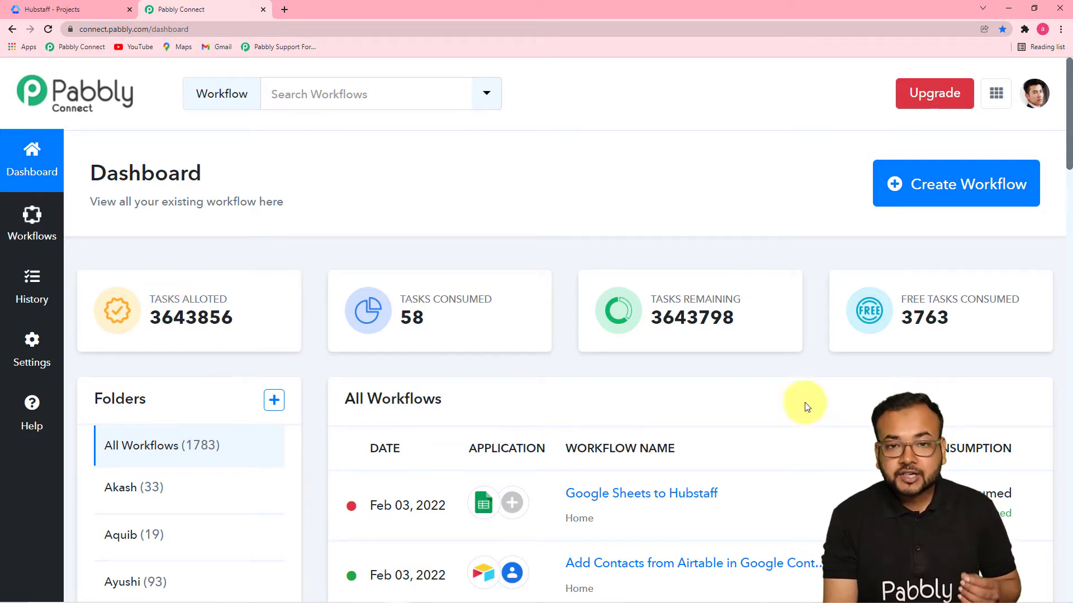
mouse_move(907, 353)
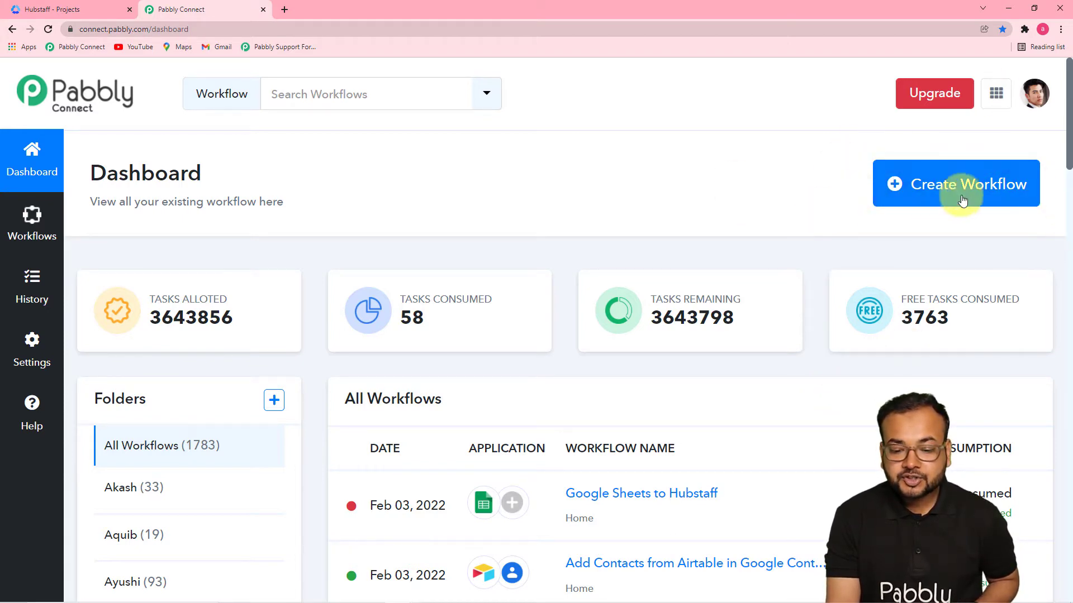
- Create a workflow named 'Create and Assign Task in Hubstaff from Google Sheets Automat…'
click(928, 199)
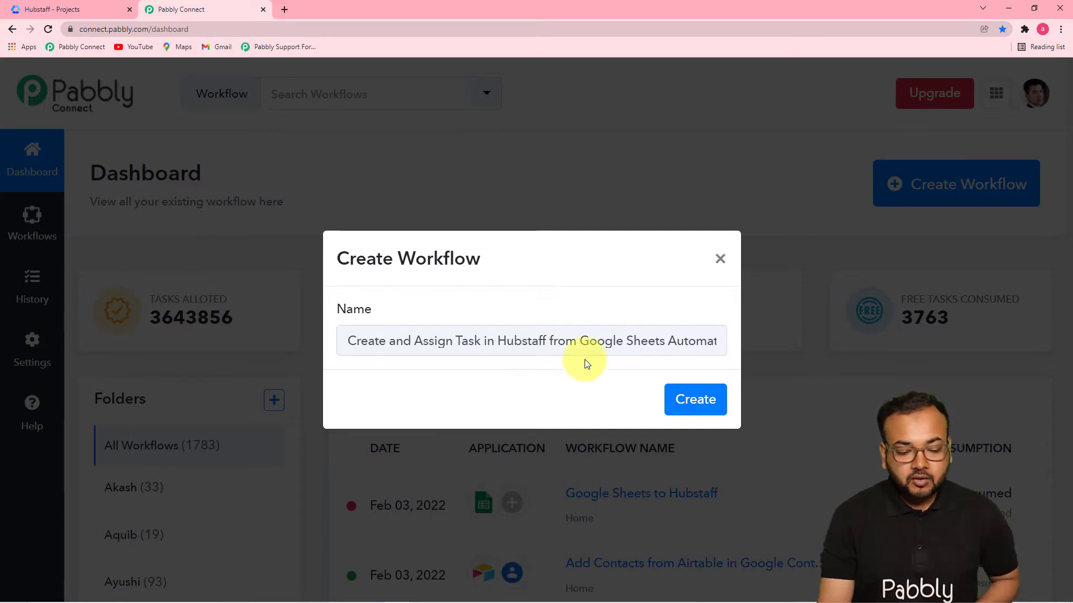
click(704, 409)
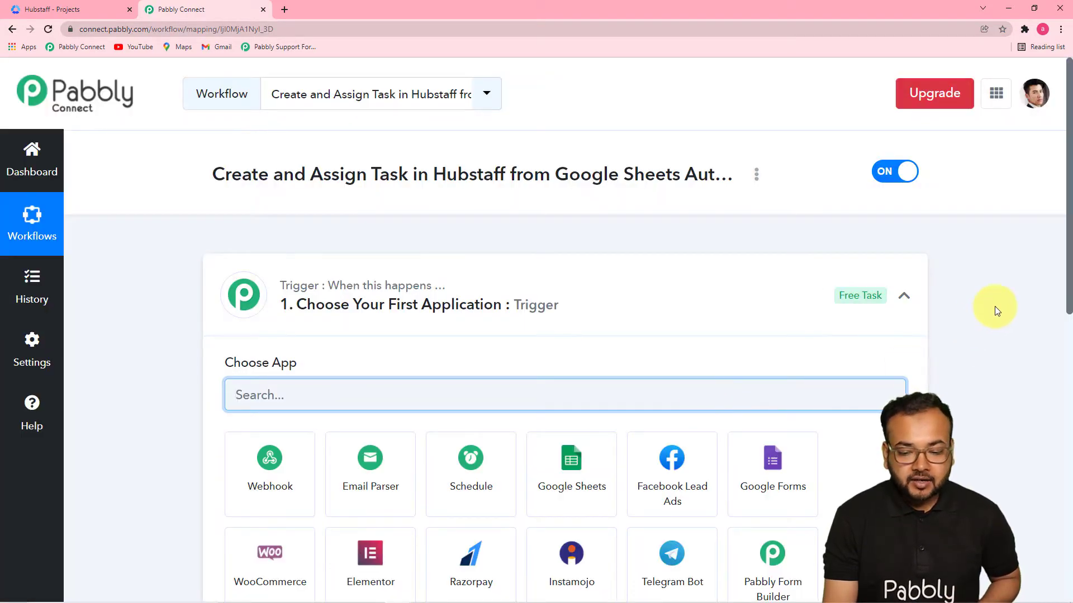
- Search 'g' in the trigger step's app chooser and select Google Sheets
click(905, 296)
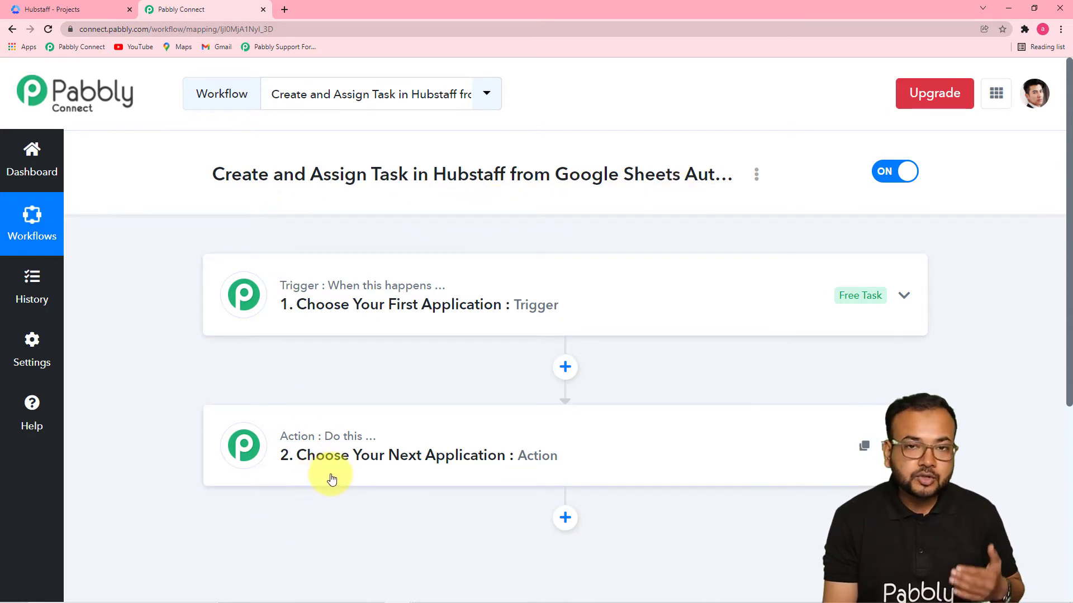
mouse_move(327, 435)
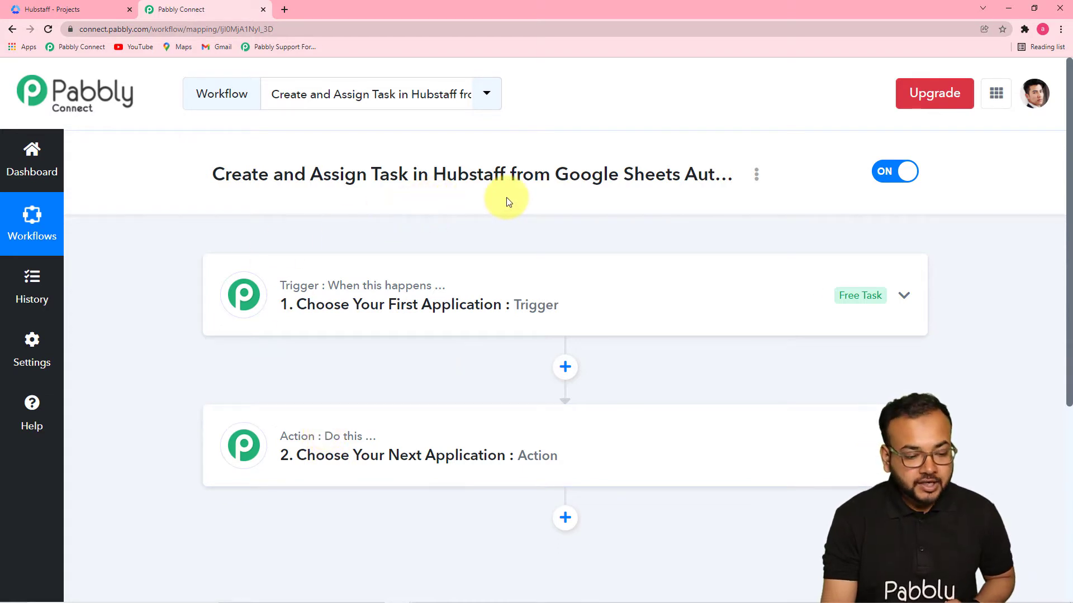
click(391, 322)
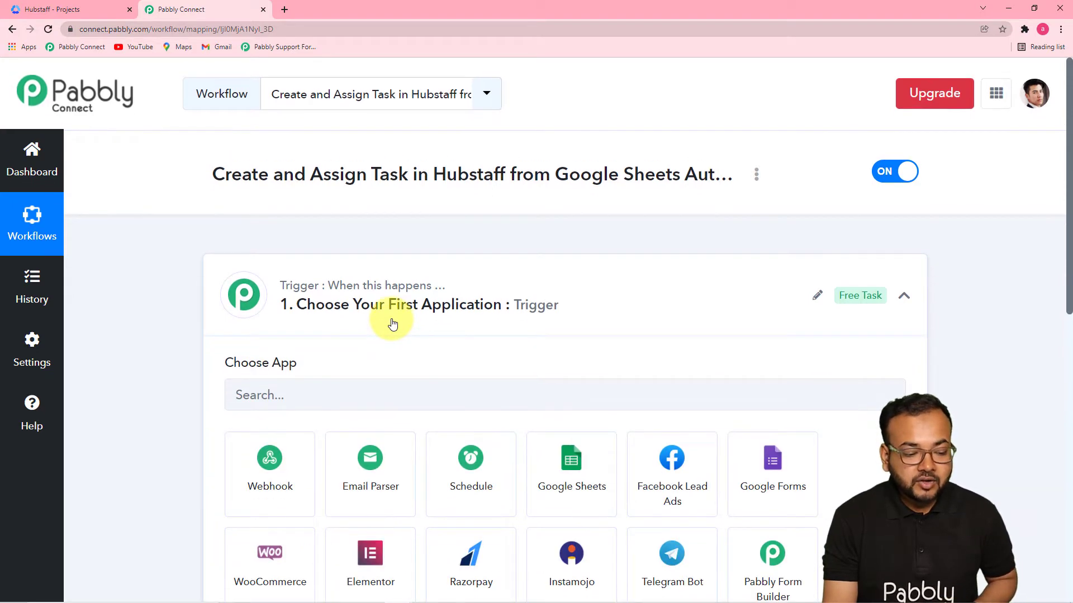
scroll(324, 335, down, 4)
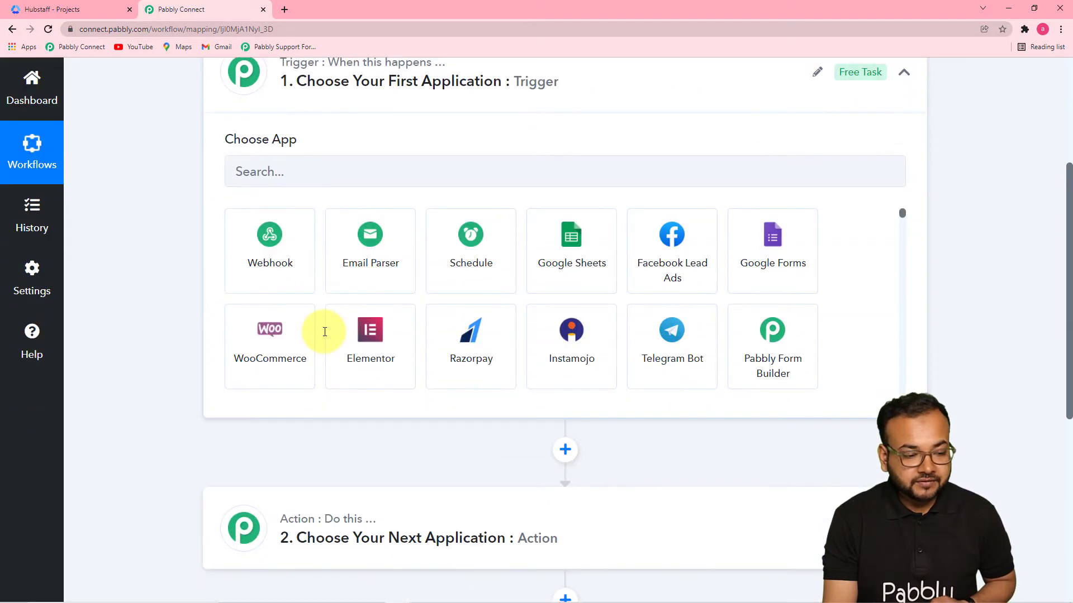
click(367, 176)
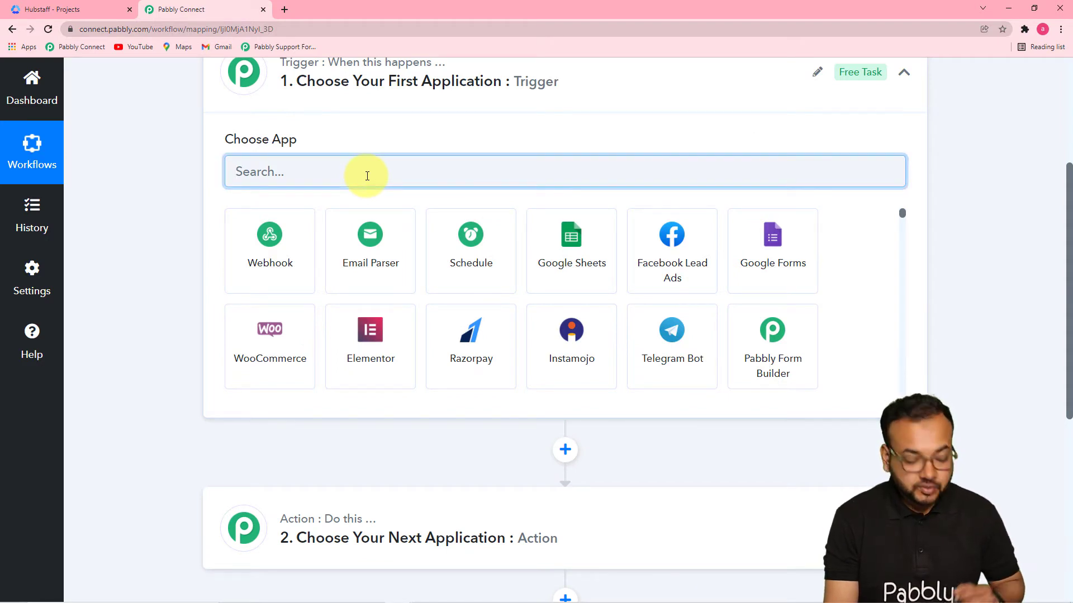
text(g)
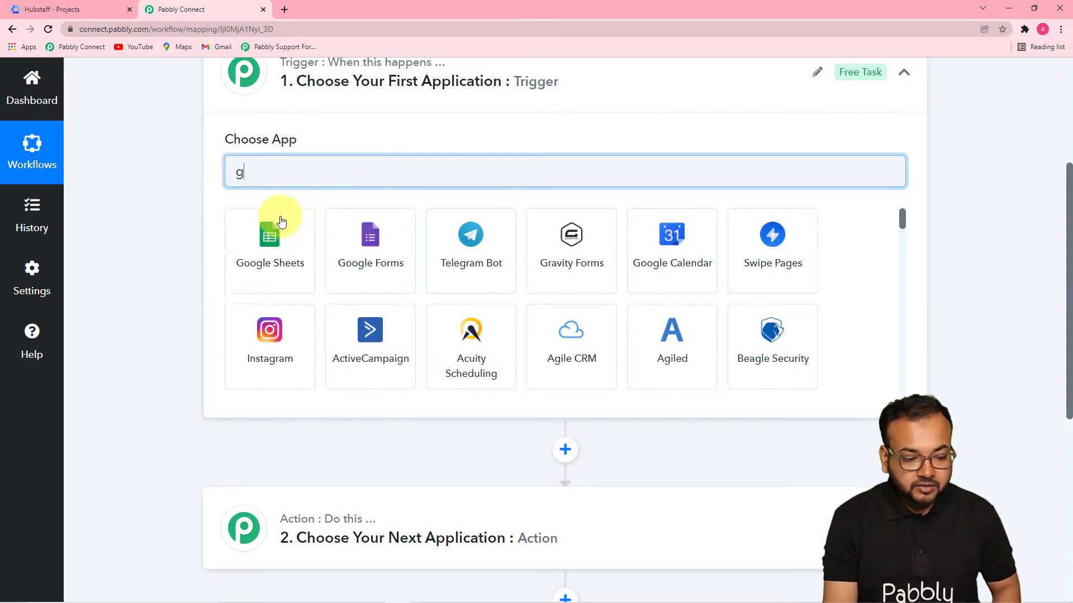
click(268, 277)
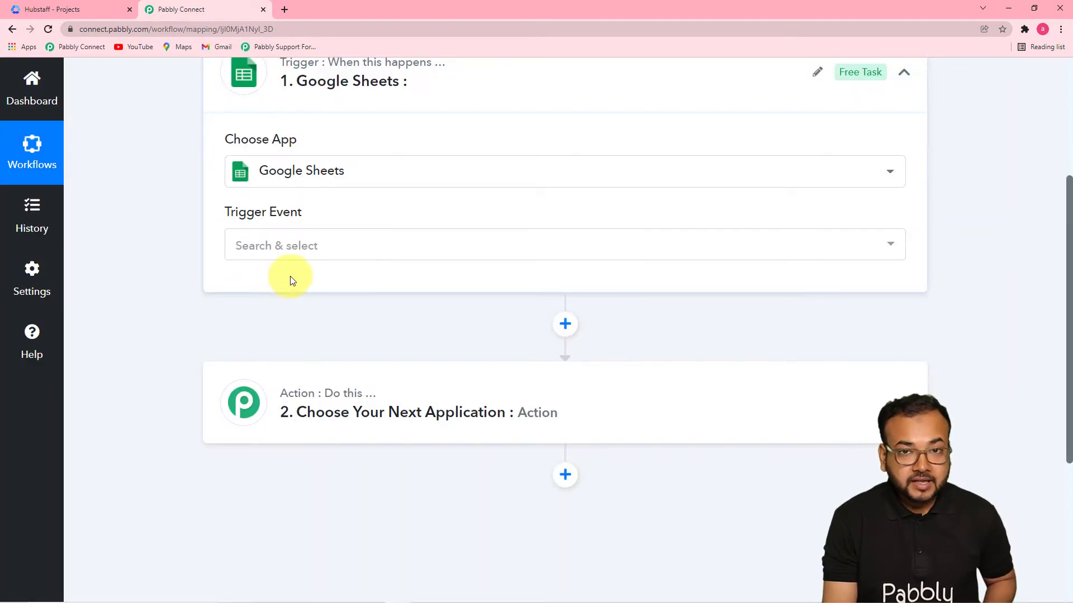
- Choose New or Updated Spreadsheet Row as the Google Sheets trigger event
click(311, 251)
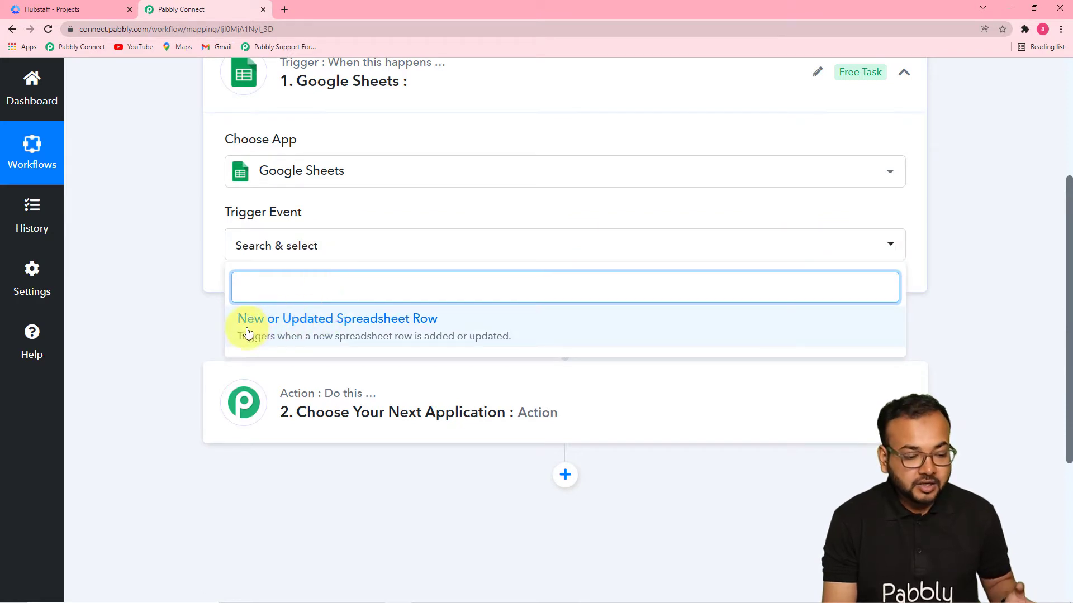
click(319, 334)
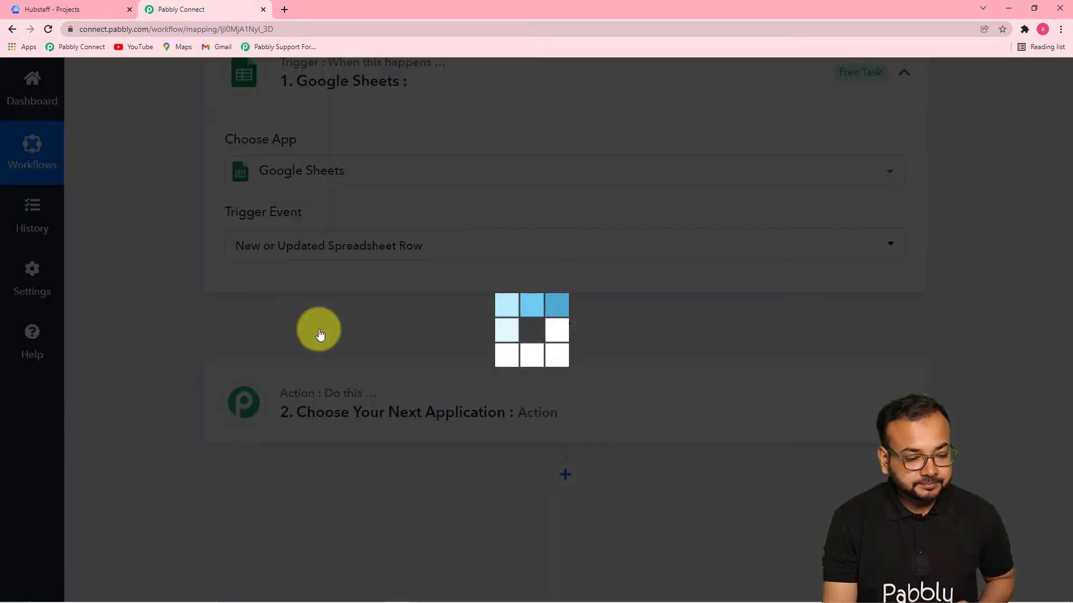
scroll(338, 404, down, 4)
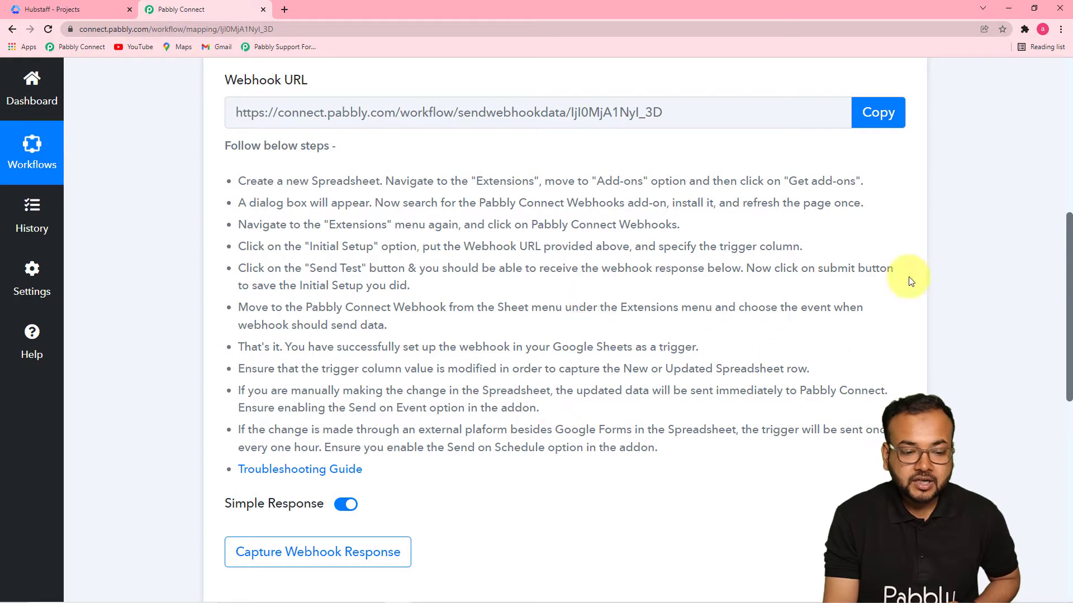
- Copy the trigger's webhook URL and minimize the browser to reach the Hubstaff spreadsheet
scroll(783, 300, down, 1)
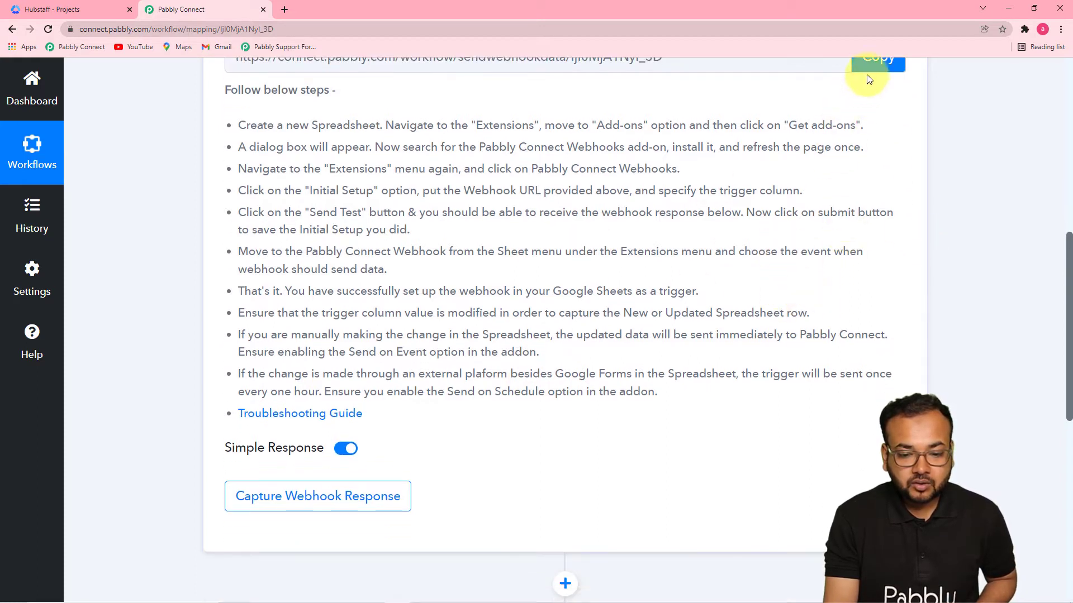
scroll(865, 249, up, 1)
scroll(889, 91, up, 1)
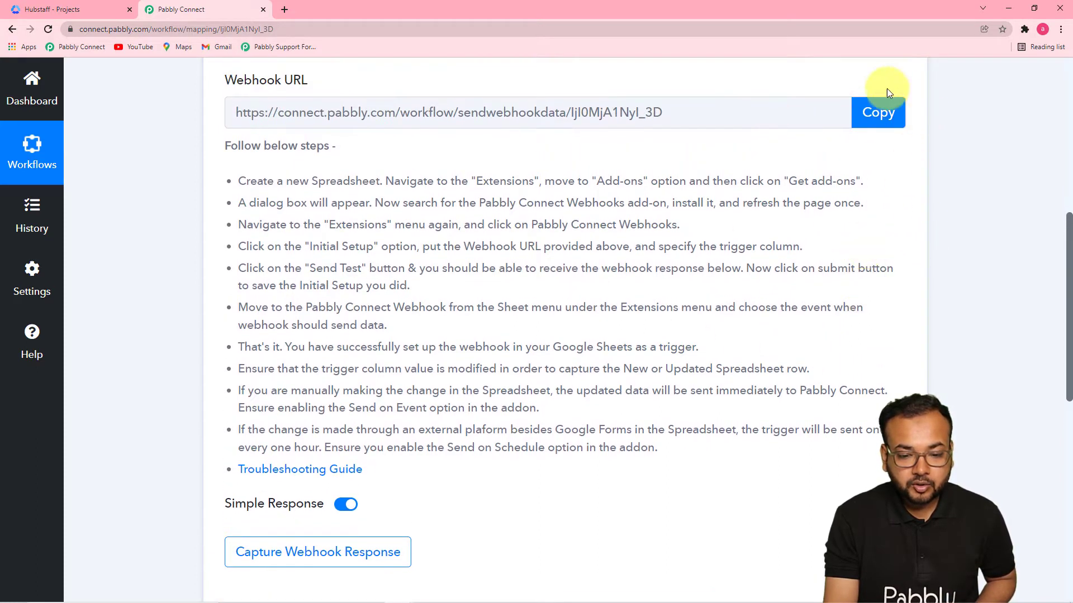
click(885, 127)
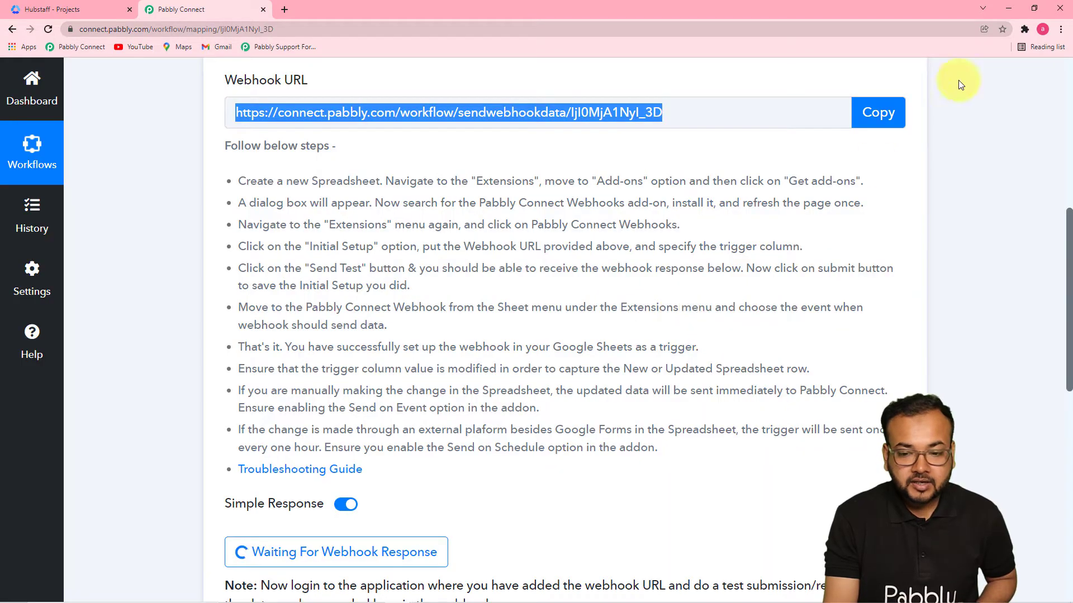
click(1001, 9)
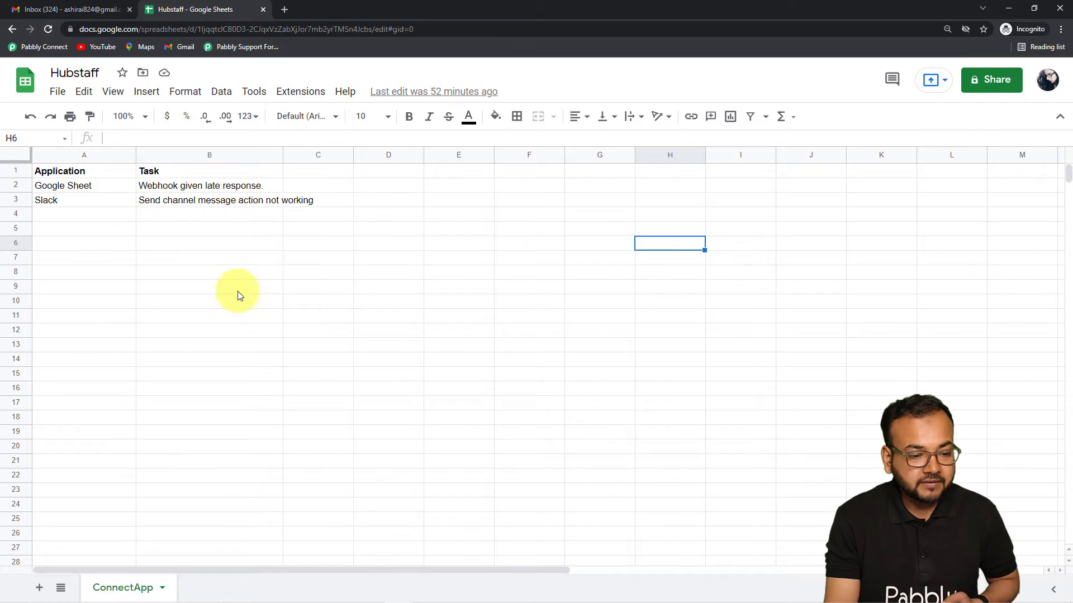
click(304, 91)
mouse_move(309, 118)
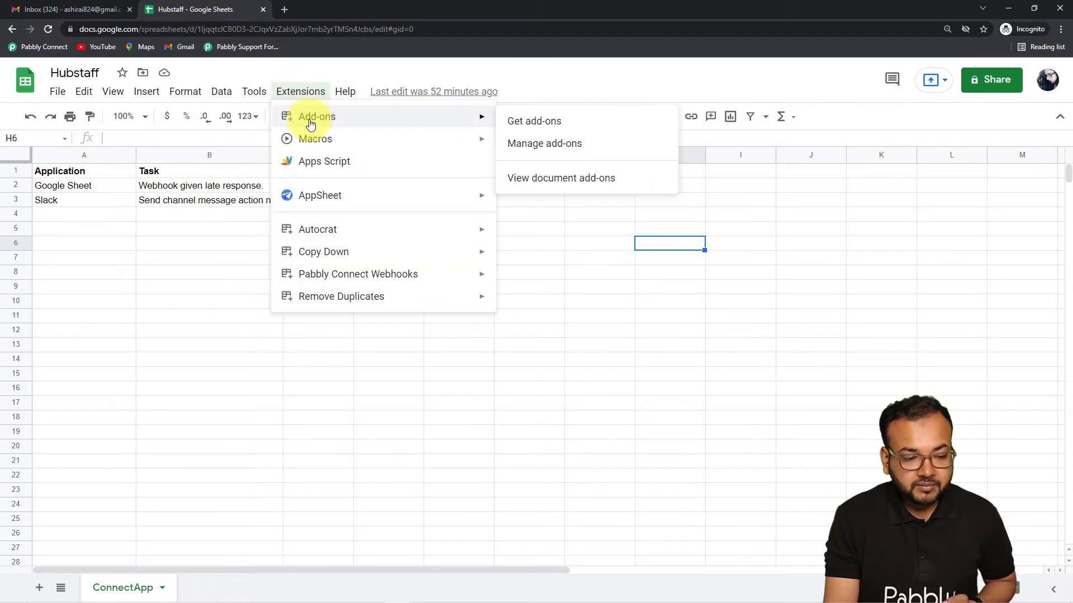
click(521, 124)
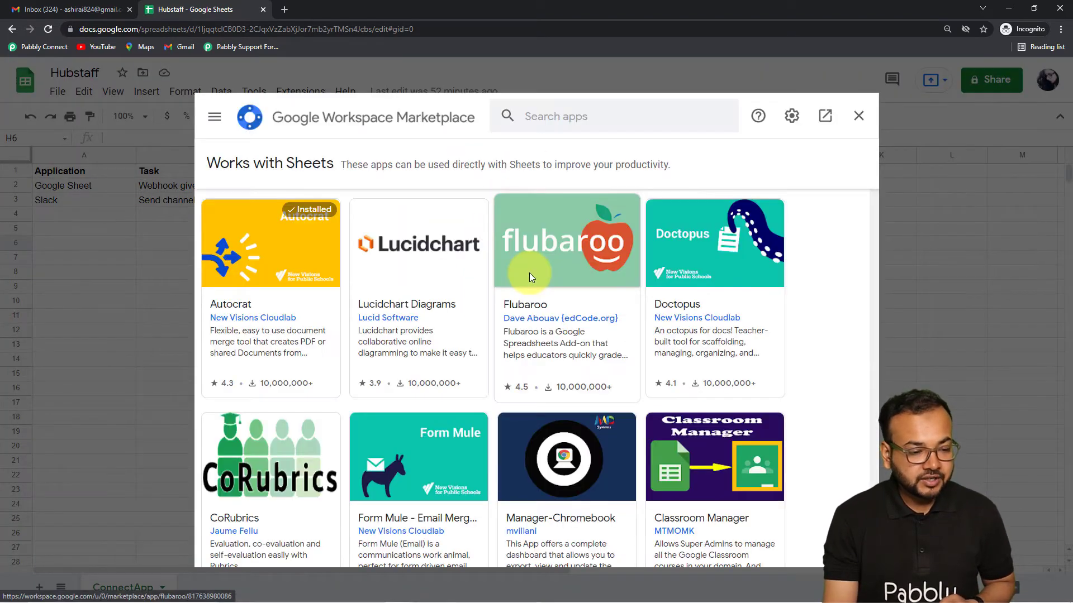
click(568, 124)
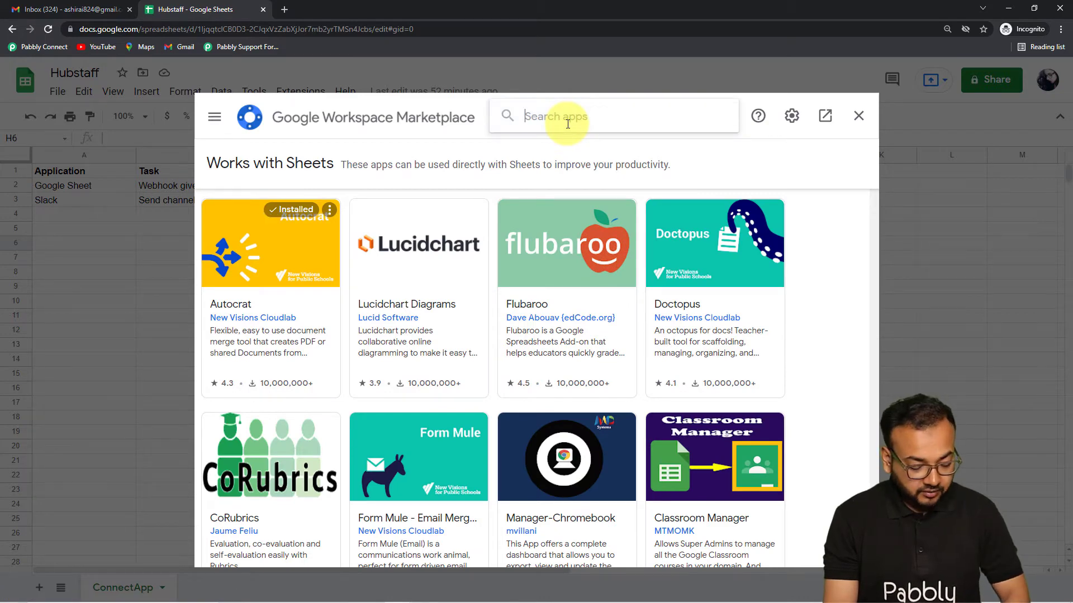
text(pabb)
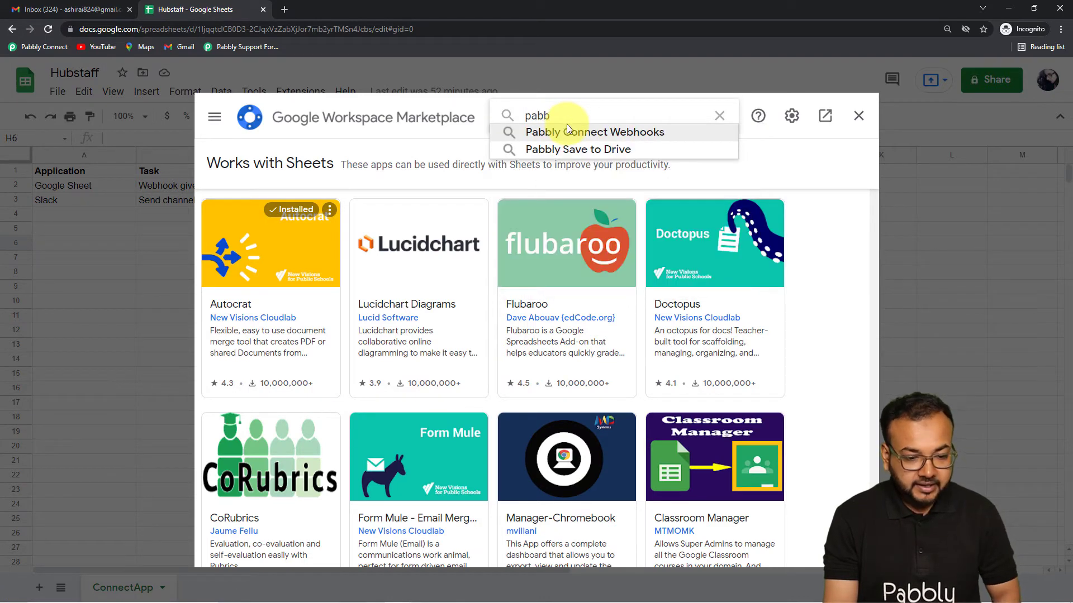
click(574, 134)
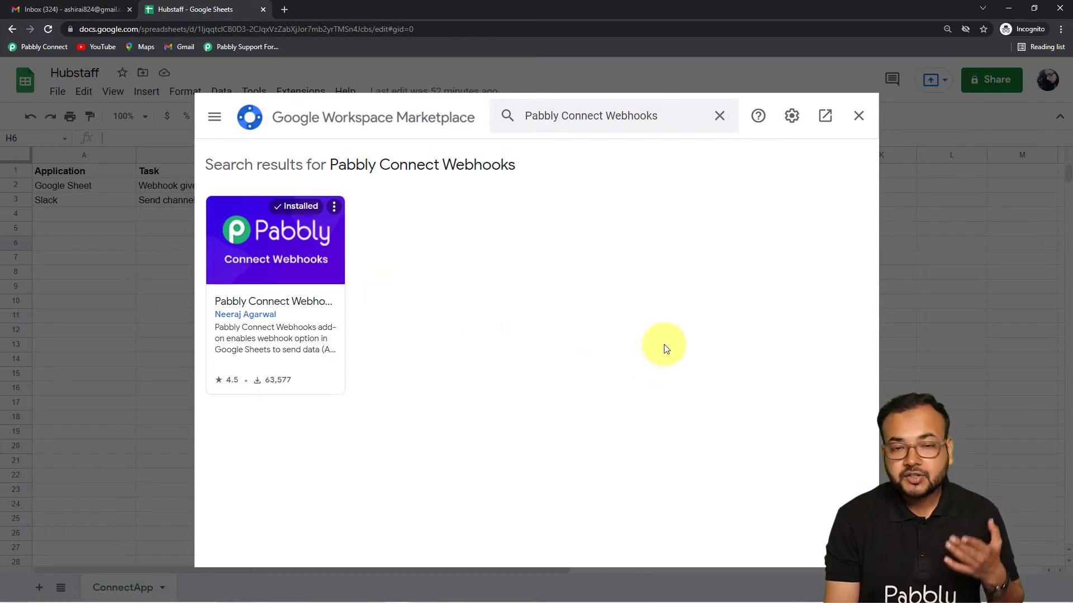
click(855, 117)
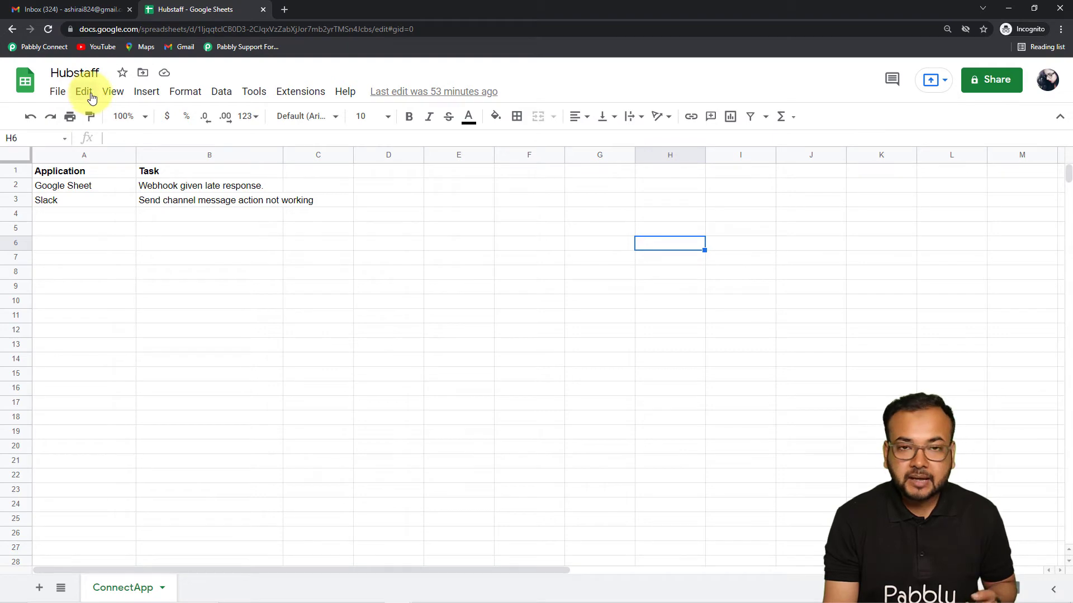
- Reload the spreadsheet so the Pabbly Connect Webhooks add-on loads, then reopen it from Extensions
click(48, 29)
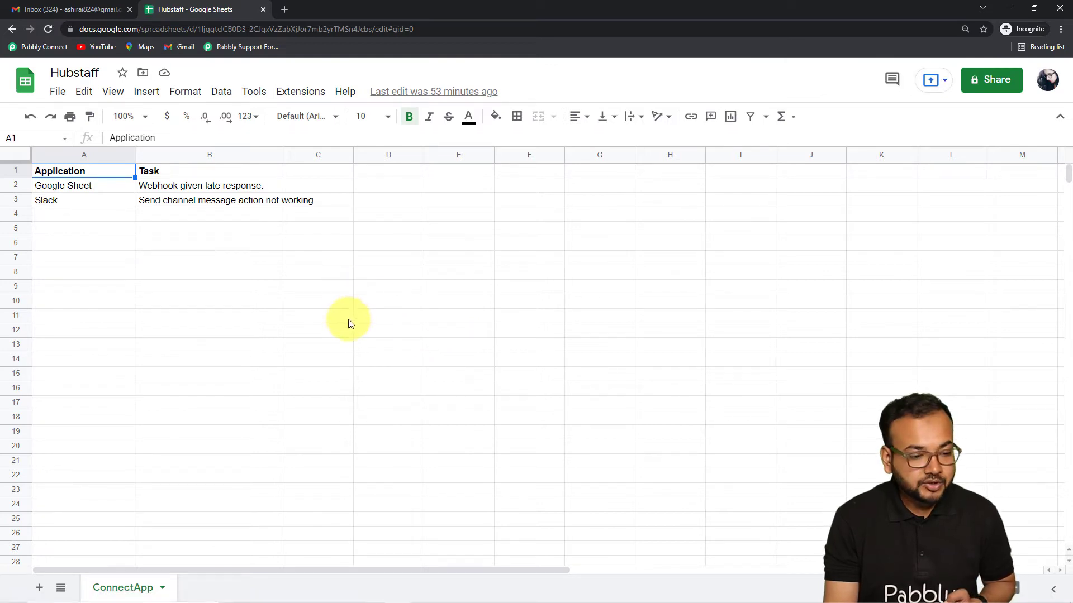
click(302, 91)
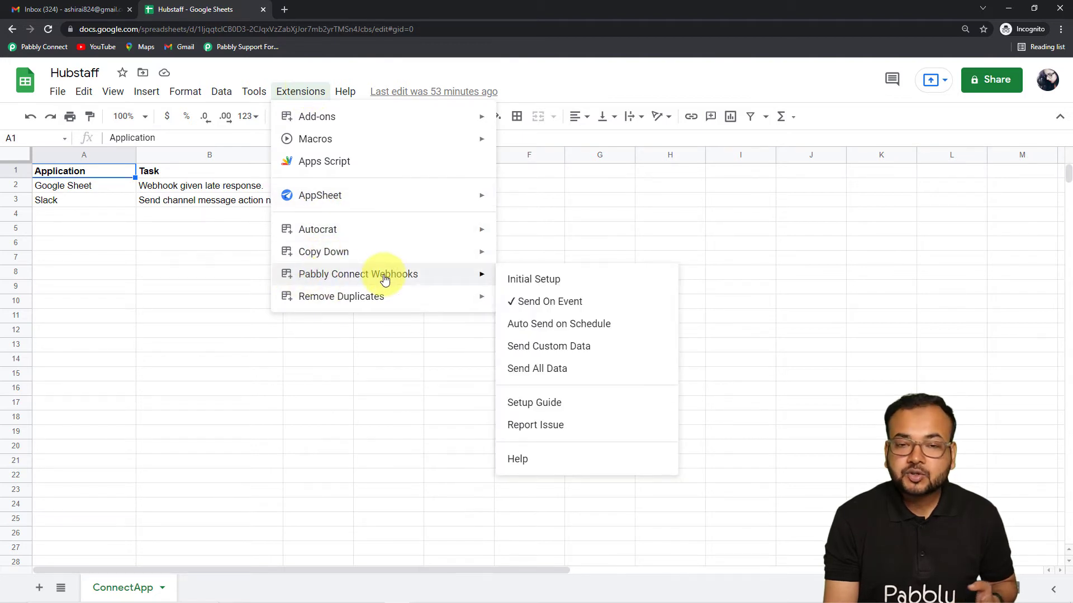
mouse_move(383, 282)
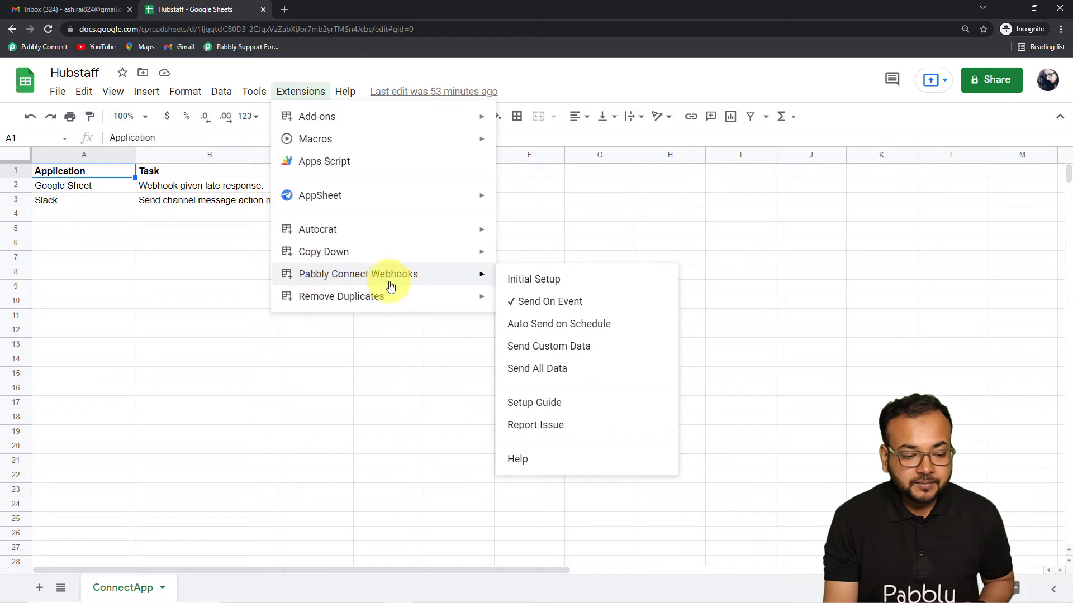
click(552, 285)
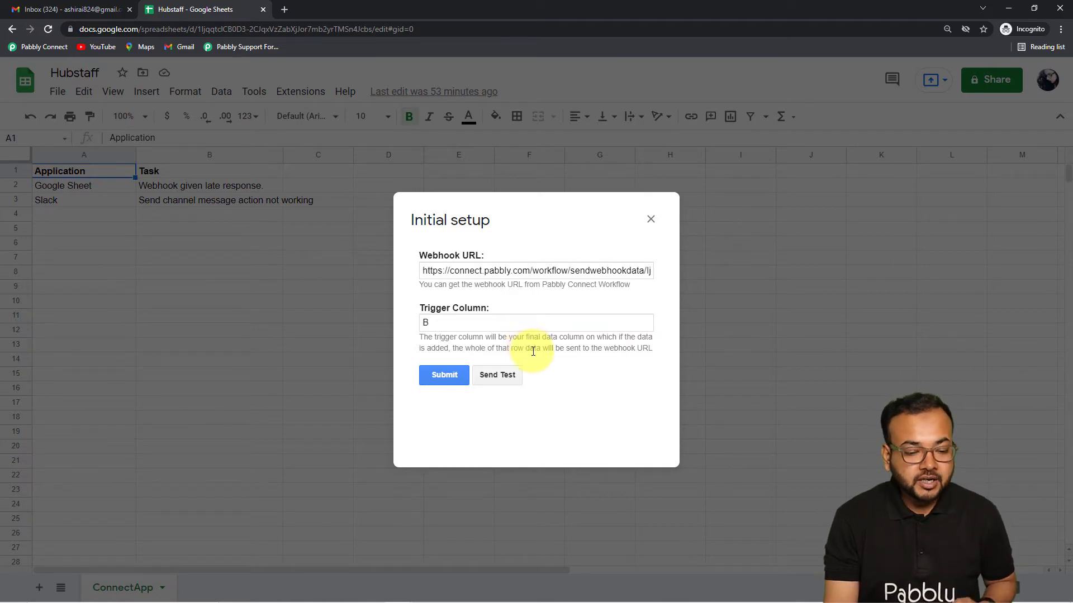
click(650, 219)
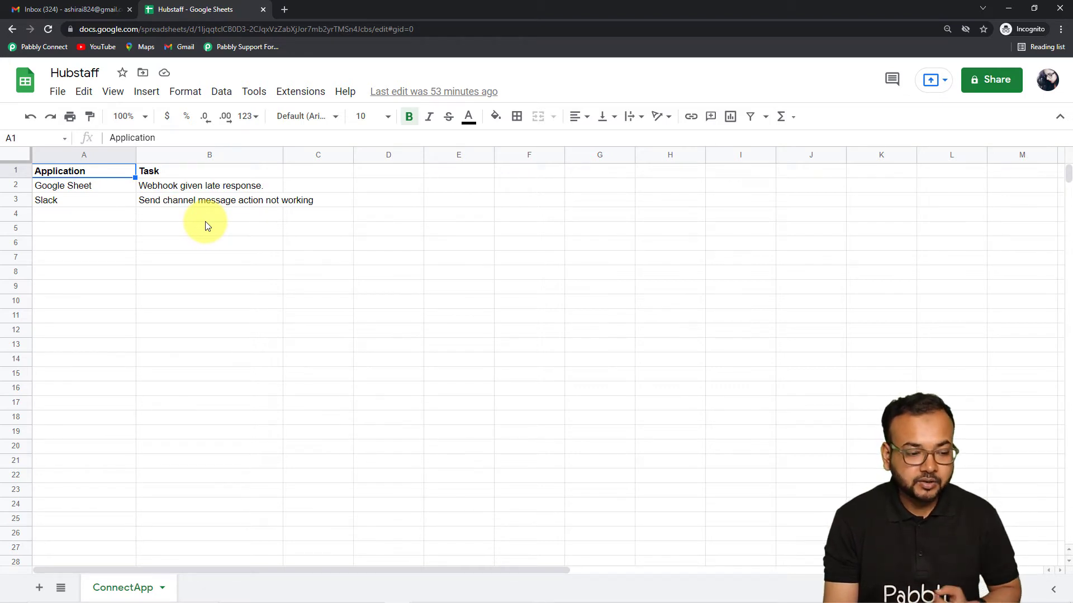
click(290, 98)
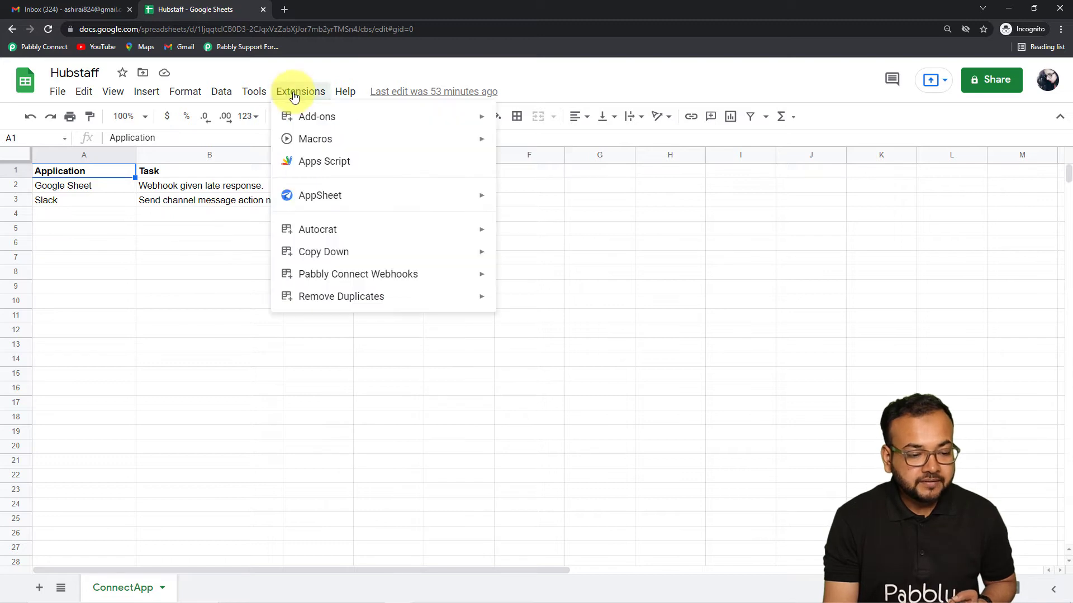
- Replace the add-on's Webhook URL with the copied Pabbly Connect URL, keeping trigger column B
mouse_move(438, 283)
click(509, 286)
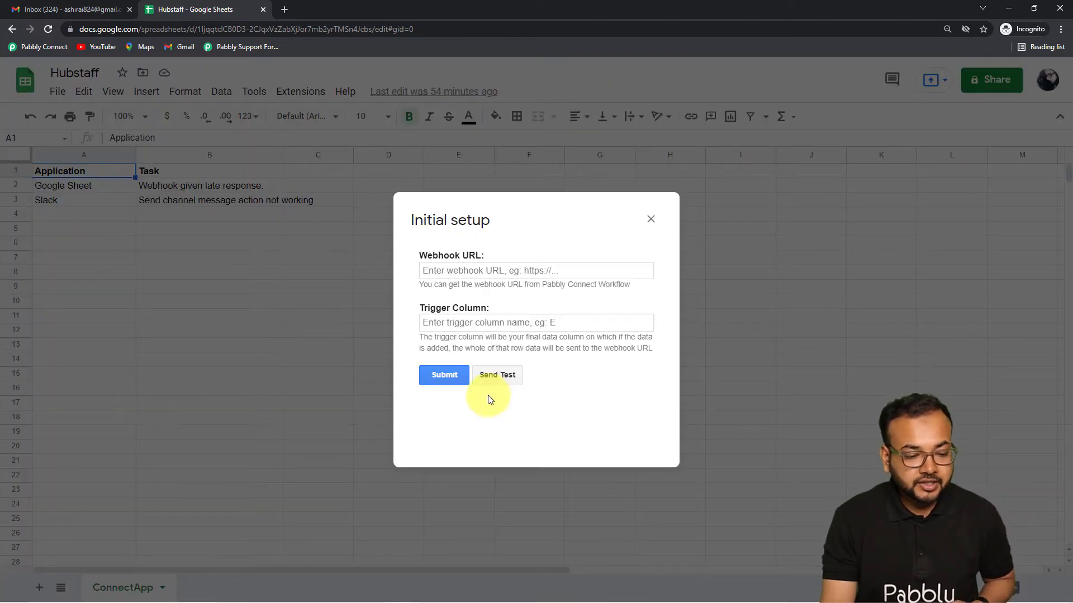
click(475, 270)
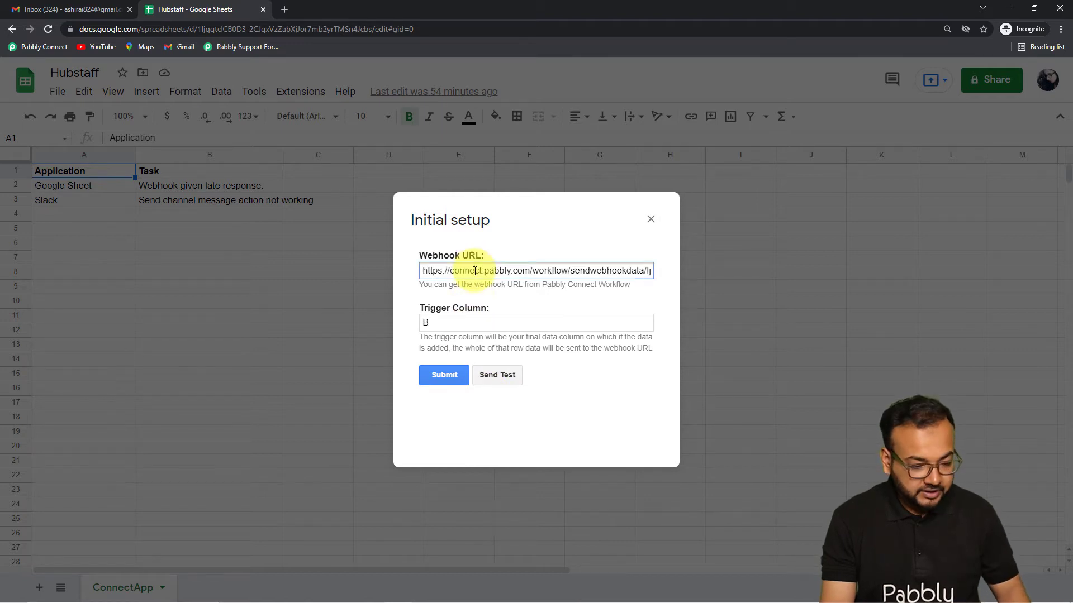
key(ctrl+a)
key(BackSpace)
right_click(475, 271)
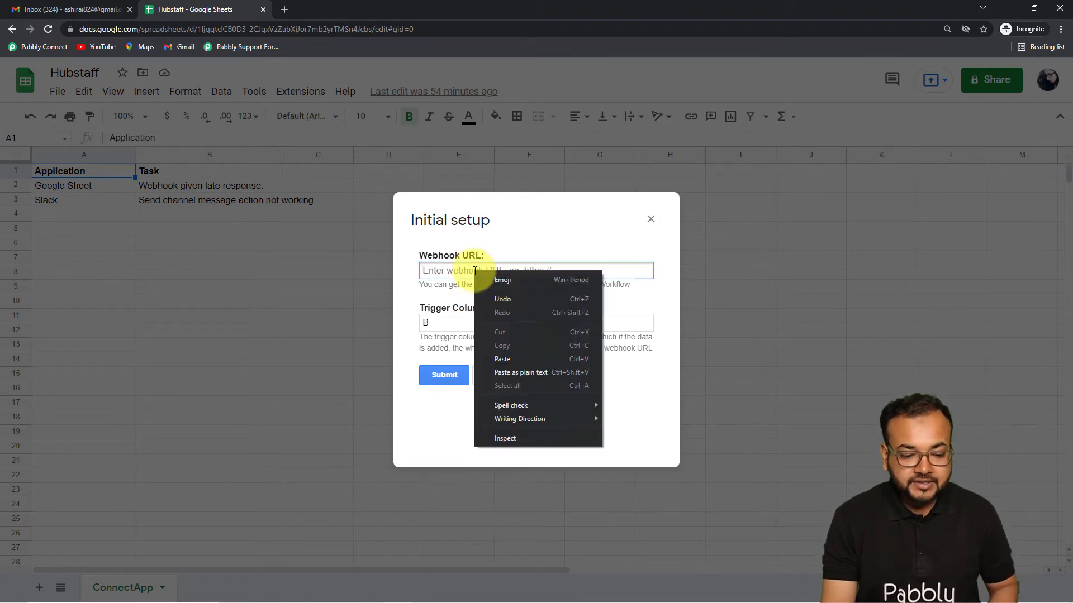
click(495, 359)
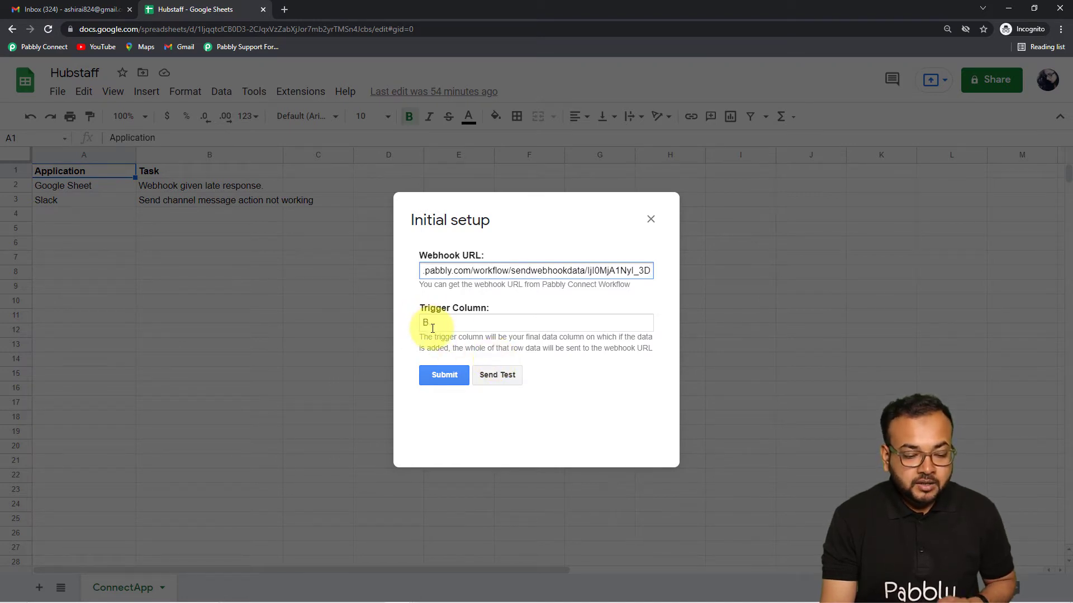
- Return to the Pabbly Connect window awaiting the webhook response
mouse_move(405, 592)
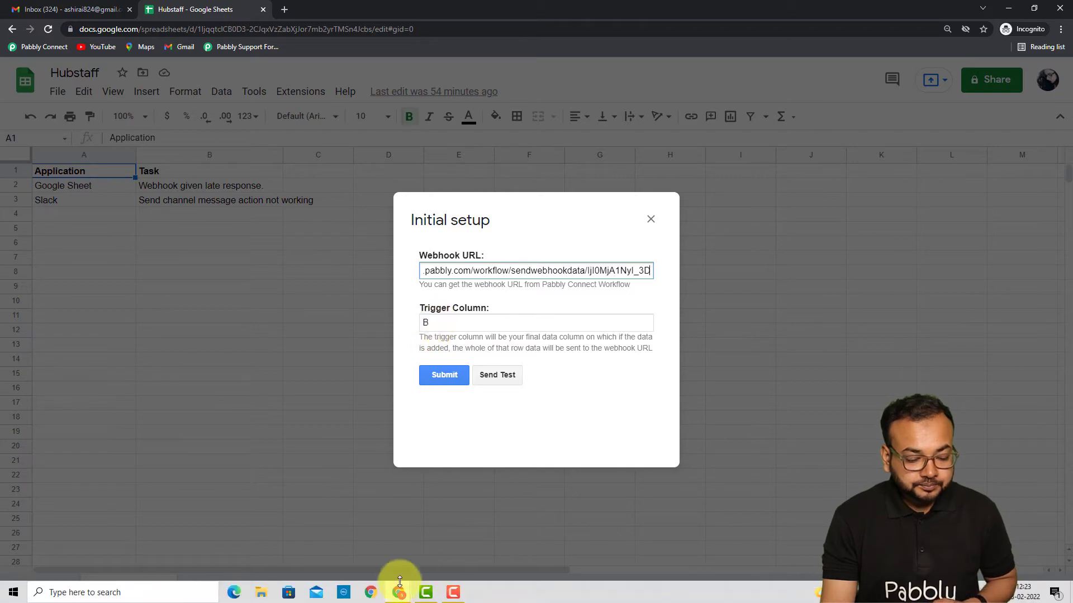
click(361, 551)
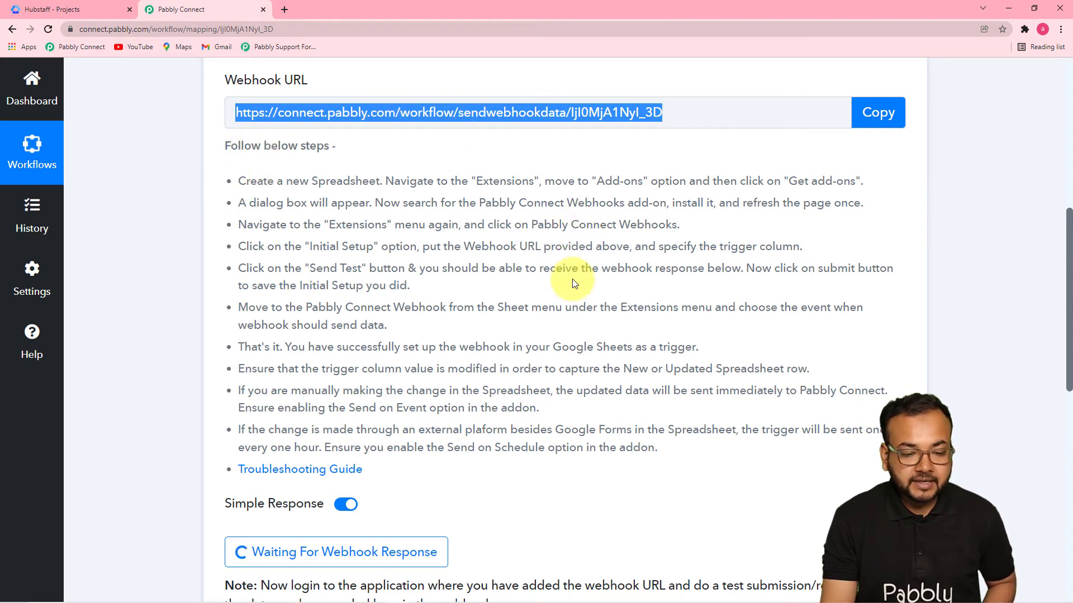
scroll(573, 283, down, 1)
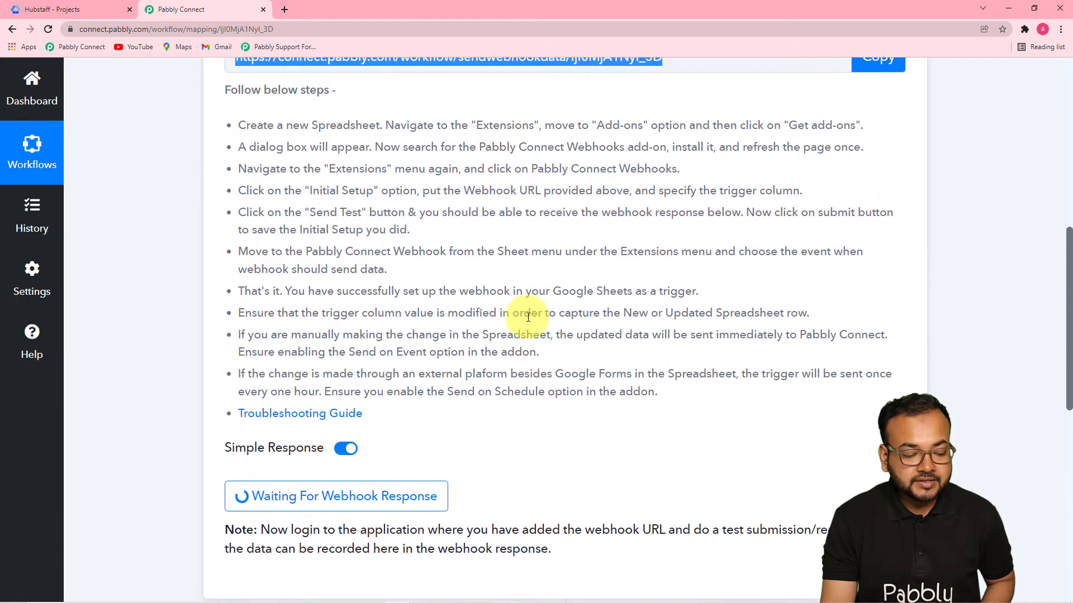
scroll(259, 578, up, 1)
drag(1069, 299, 1070, 397)
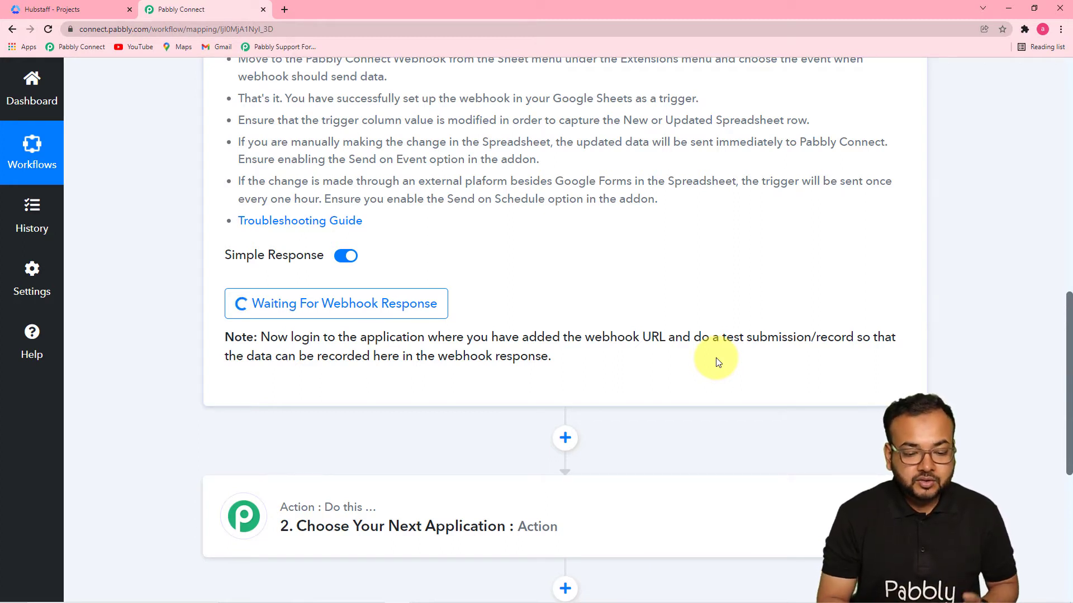
- Send a test row from the sheet's add-on setup, then return to Pabbly Connect
click(1010, 13)
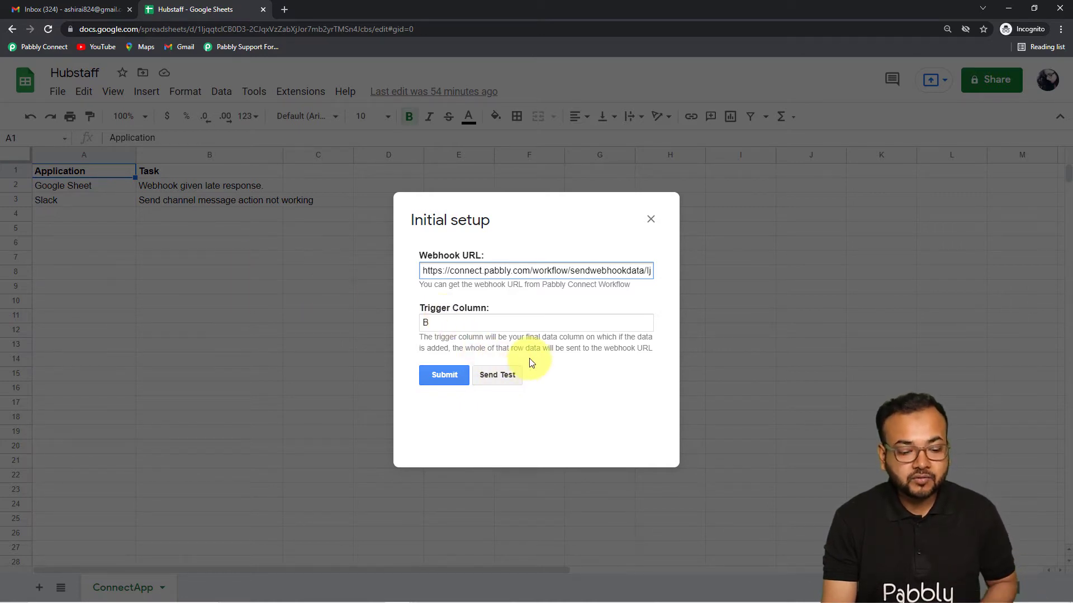
click(502, 376)
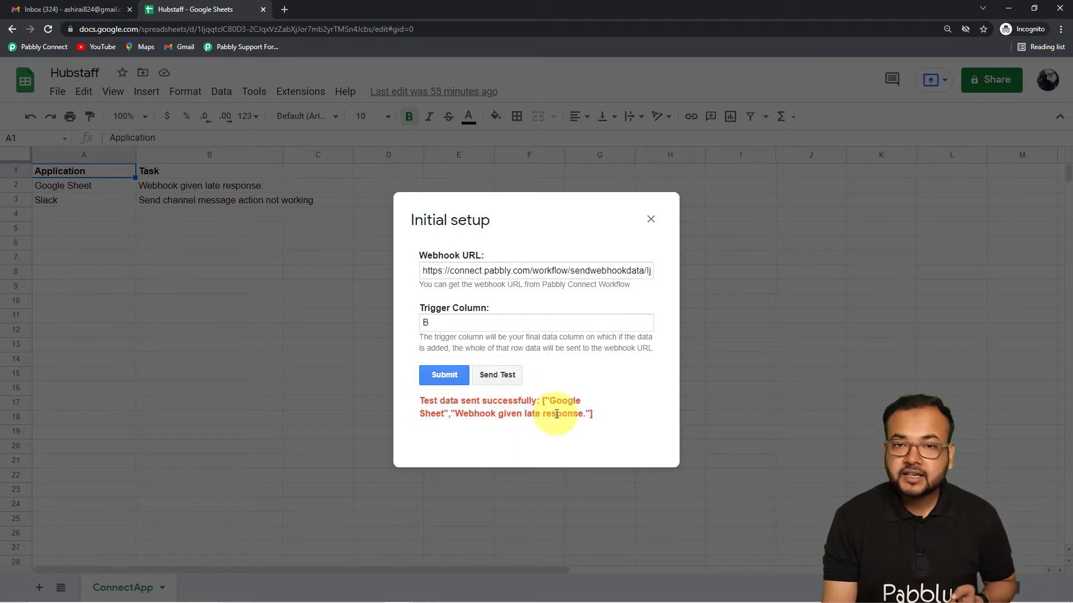
mouse_move(305, 598)
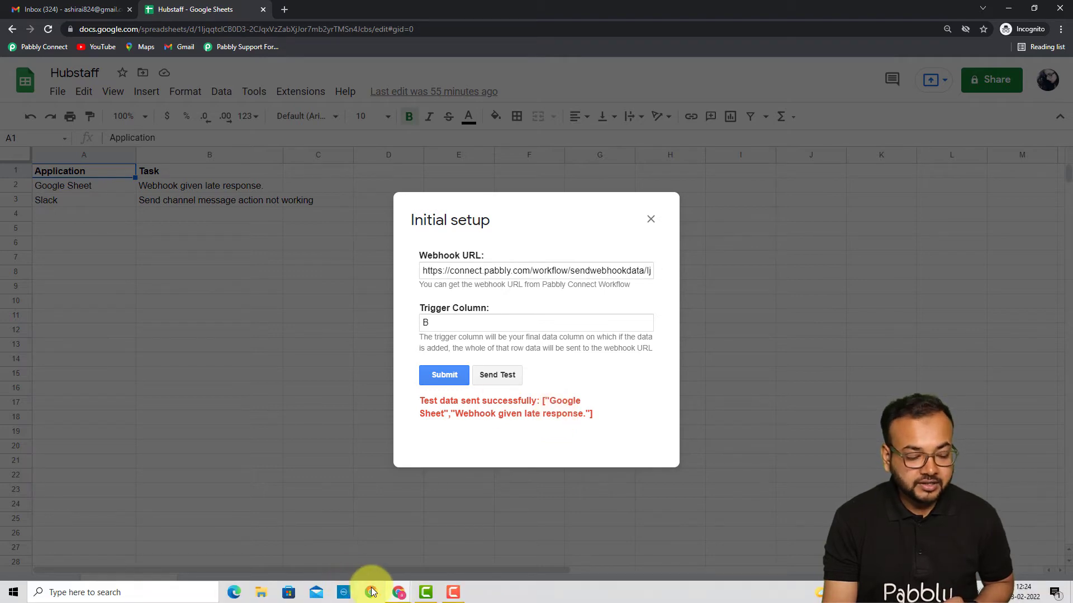
mouse_move(388, 597)
click(380, 548)
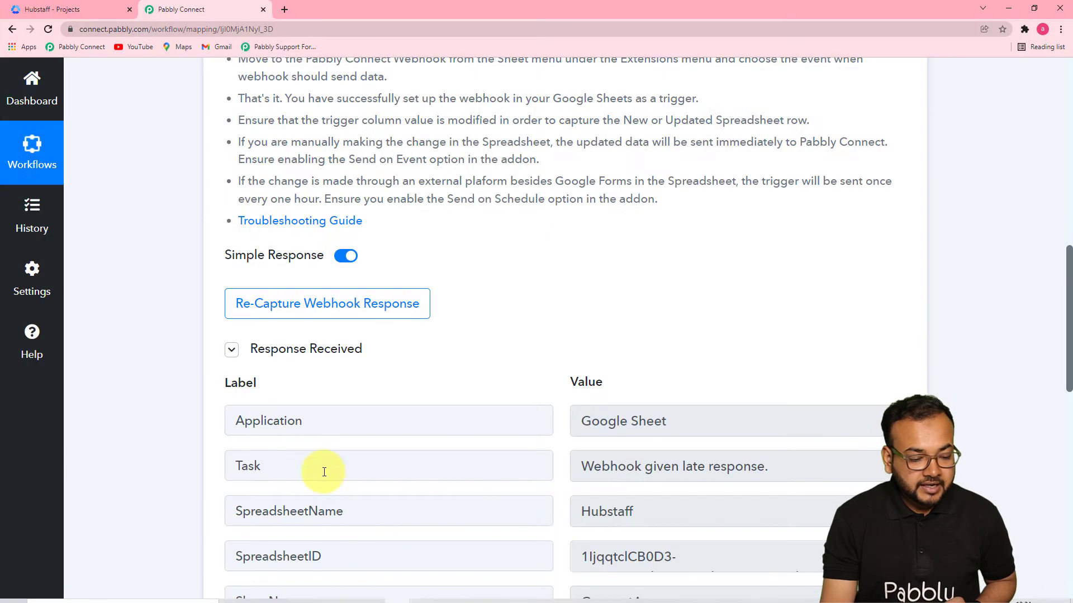
scroll(207, 307, down, 5)
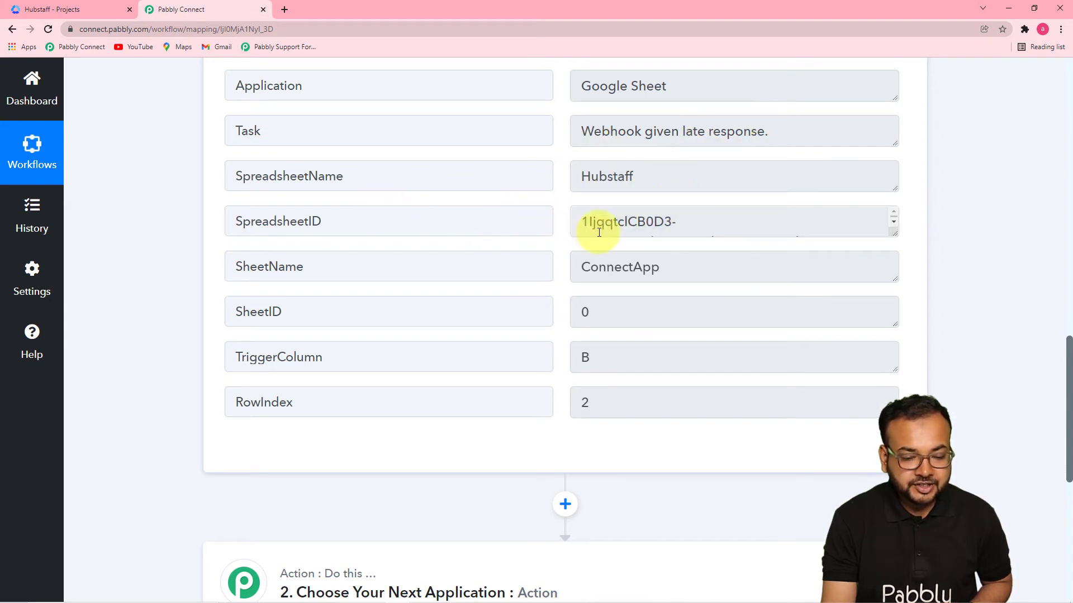
scroll(491, 296, down, 1)
scroll(489, 294, down, 2)
scroll(489, 292, up, 6)
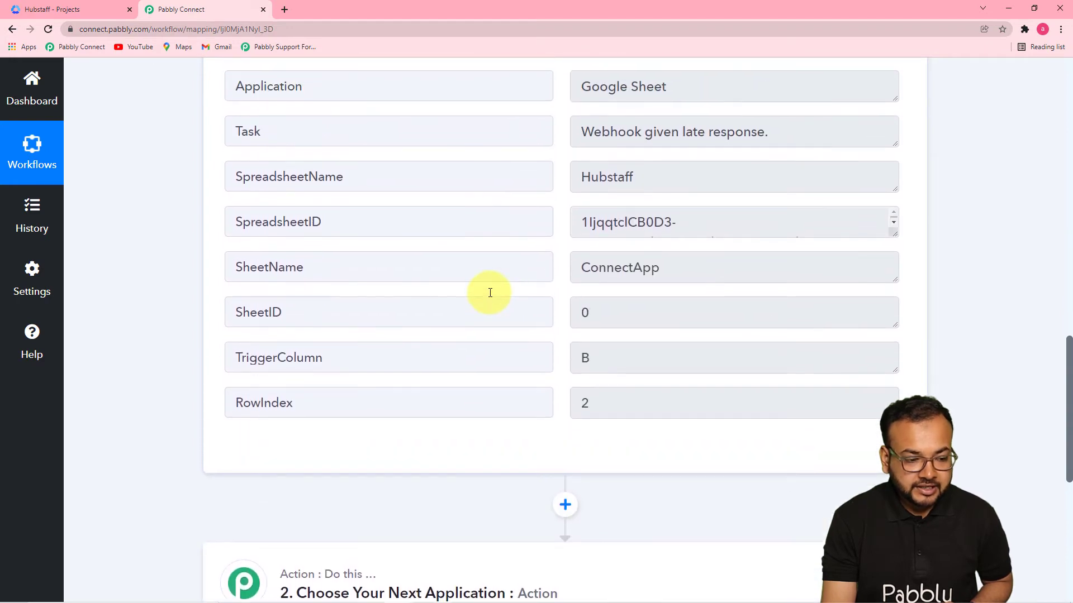
scroll(490, 293, down, 4)
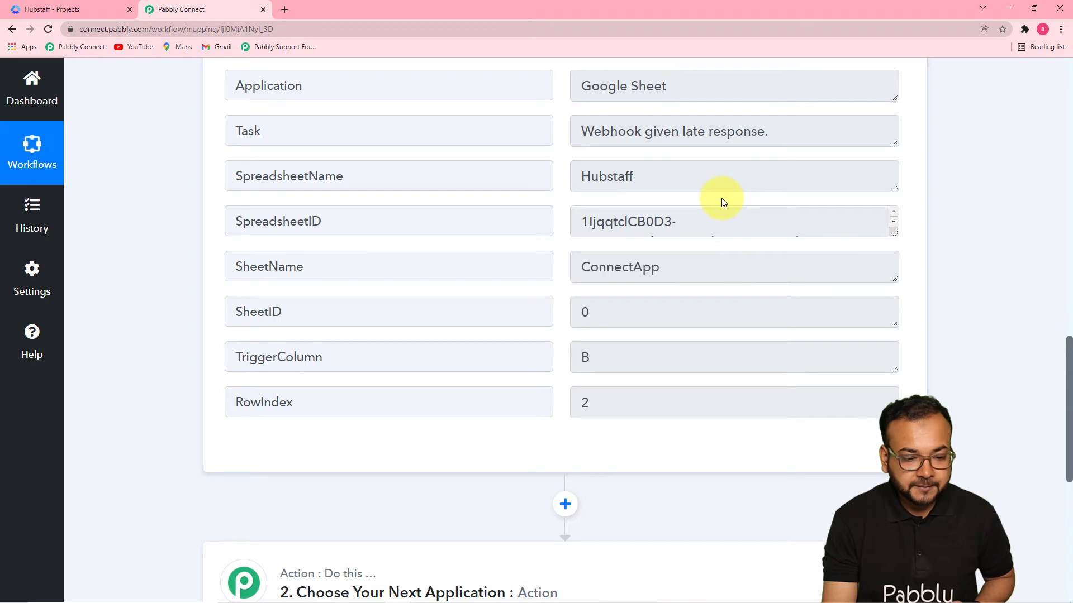
- Submit the add-on setup and confirm Send On Event is enabled under Pabbly Connect Webhooks
click(1008, 9)
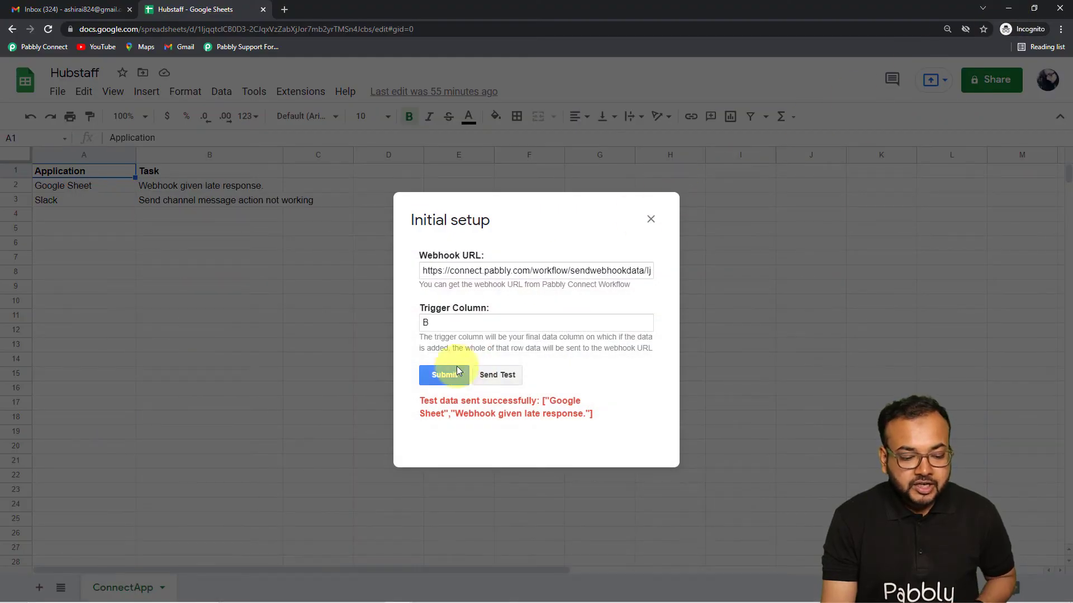
click(443, 375)
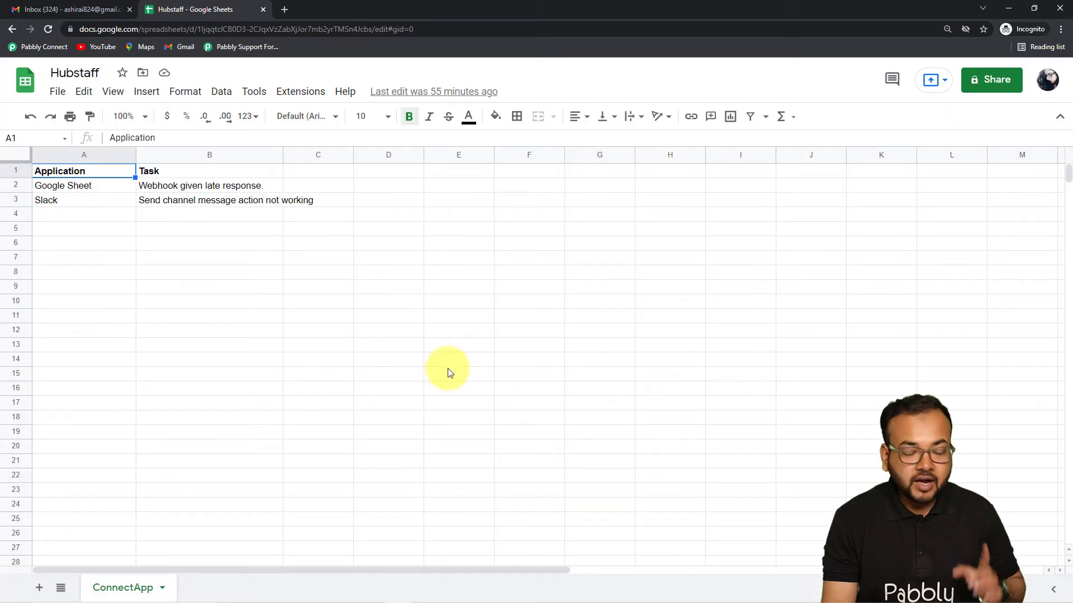
click(301, 93)
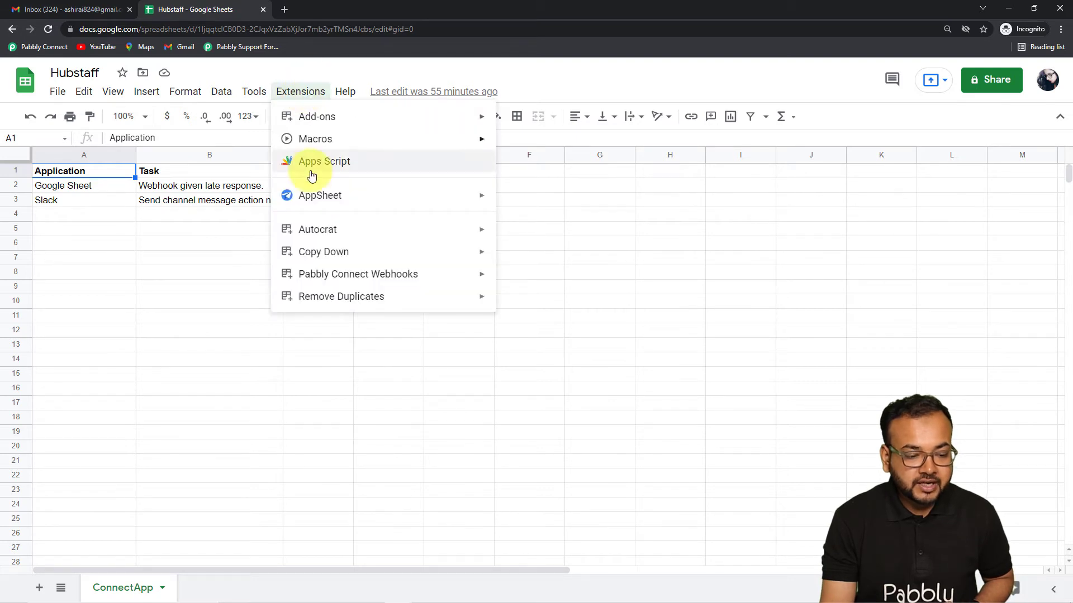
mouse_move(302, 280)
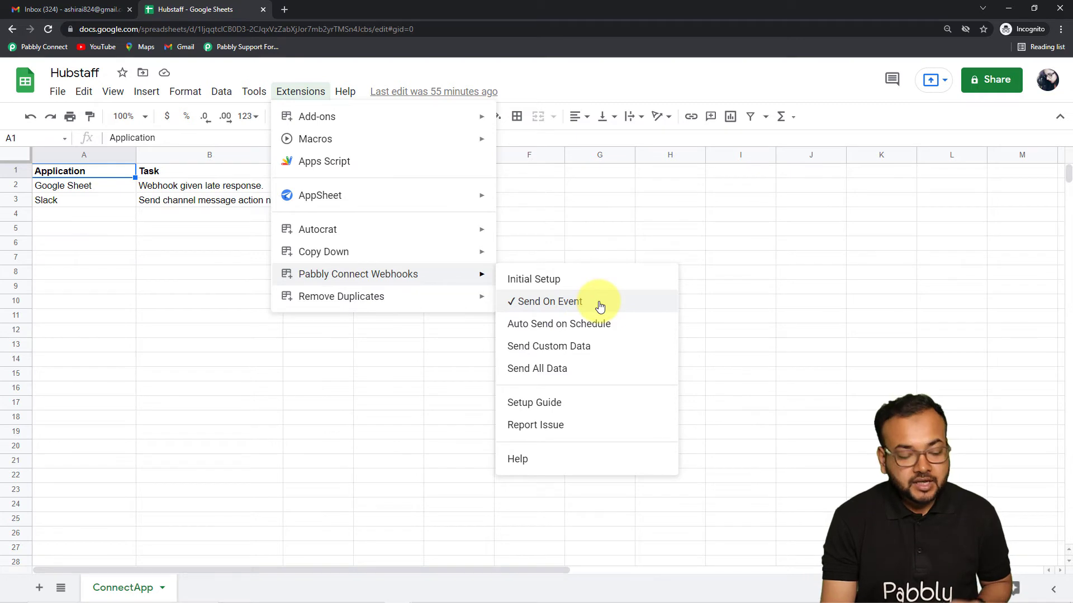
click(721, 306)
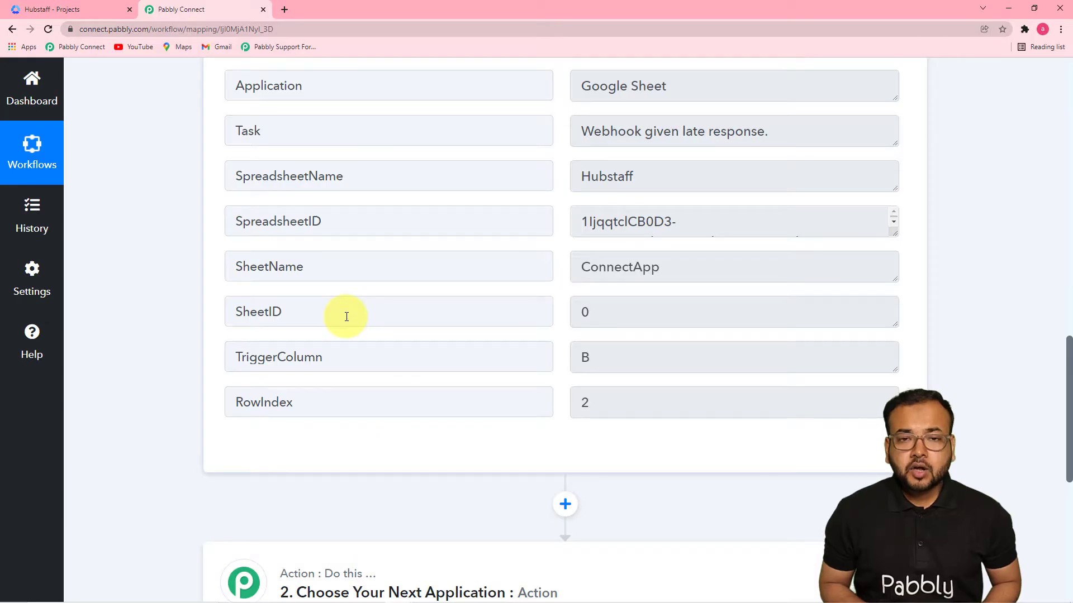
- Pick Hubstaff (searched 'hubst') as the second action app with Create Task as its event
scroll(346, 316, down, 5)
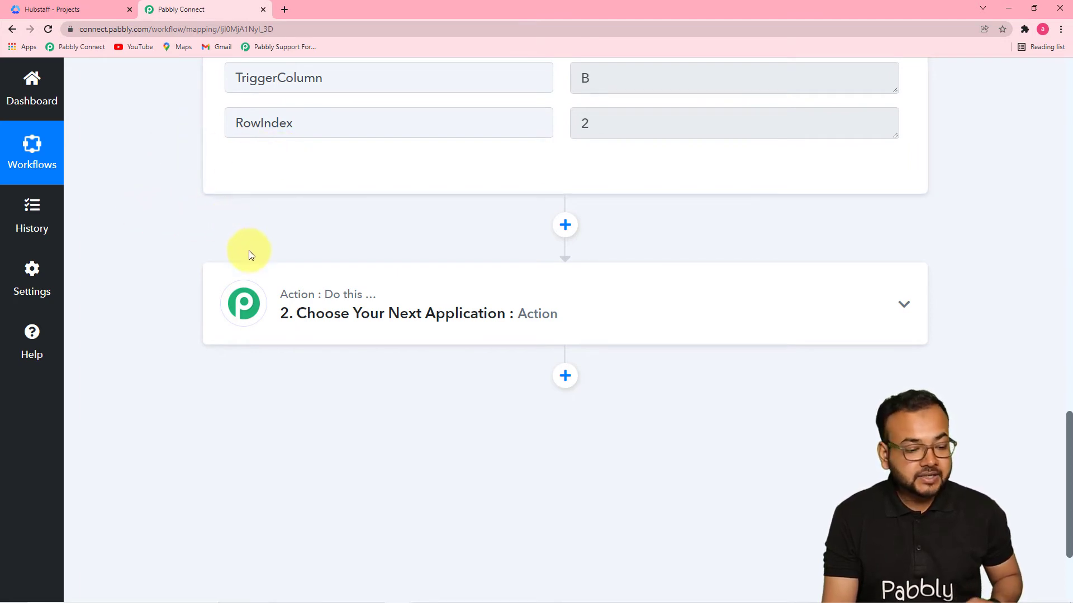
click(342, 321)
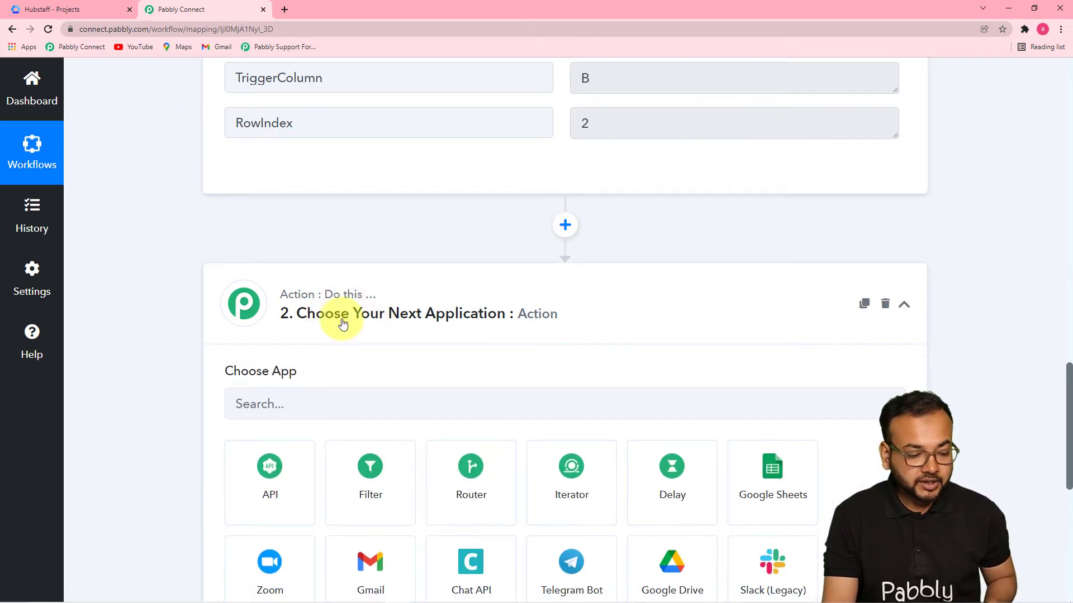
scroll(343, 321, down, 3)
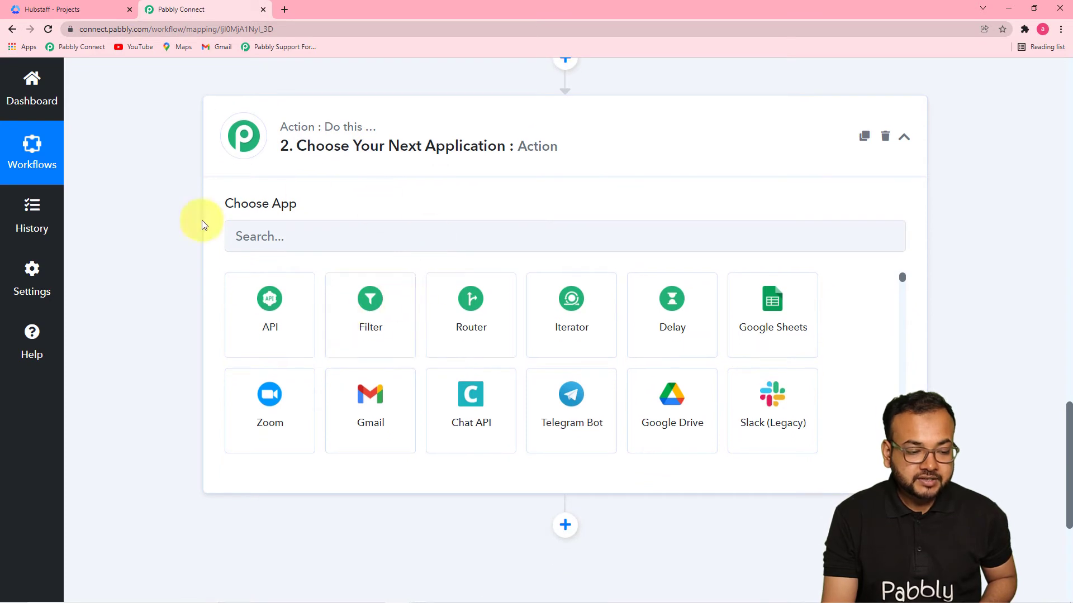
click(325, 236)
text(hu)
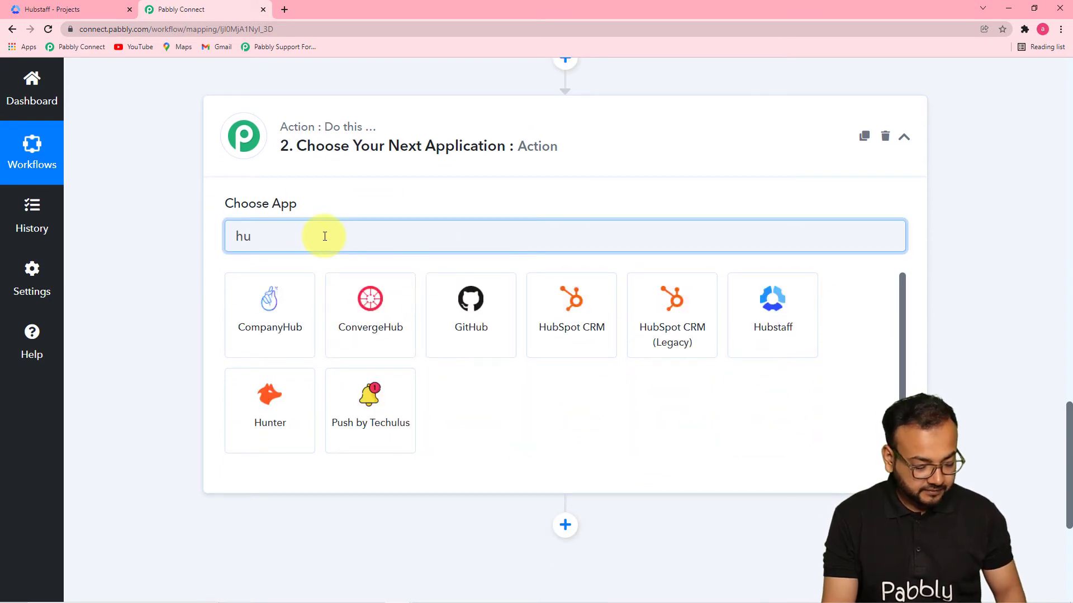
text(bst)
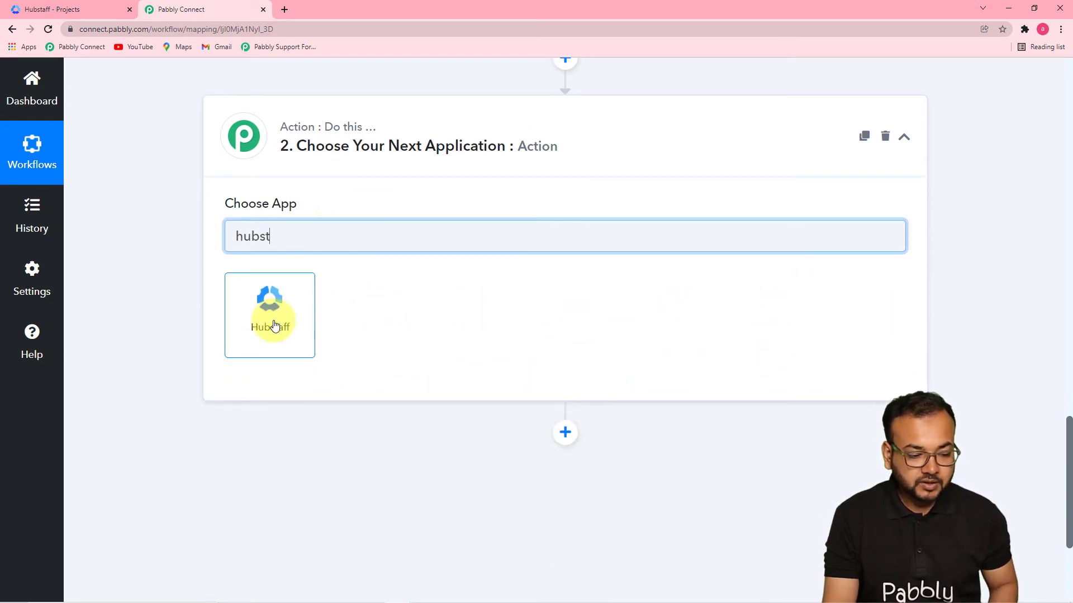
click(274, 326)
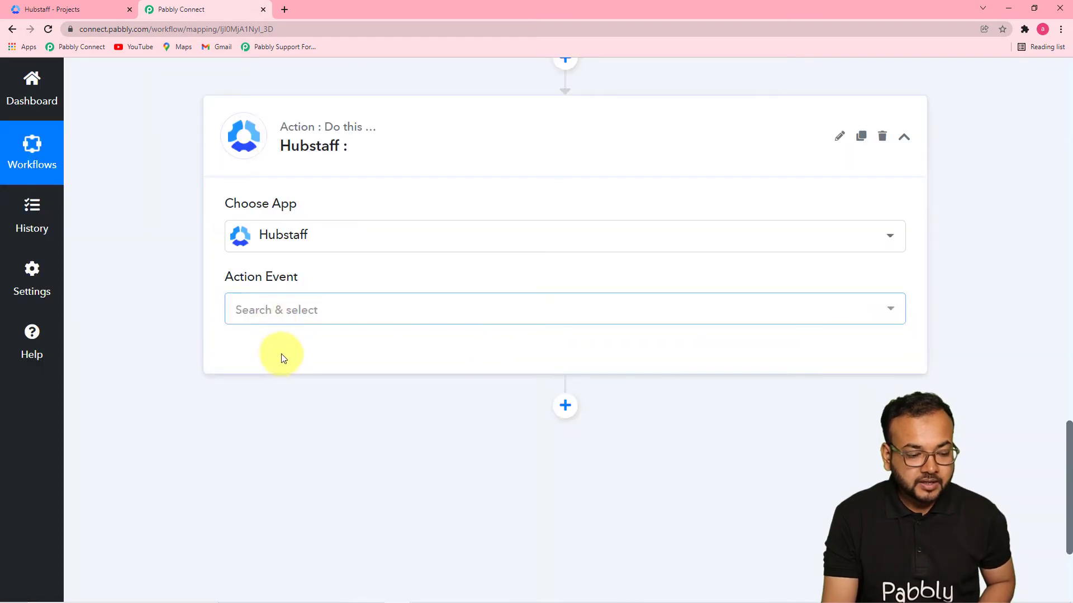
click(289, 317)
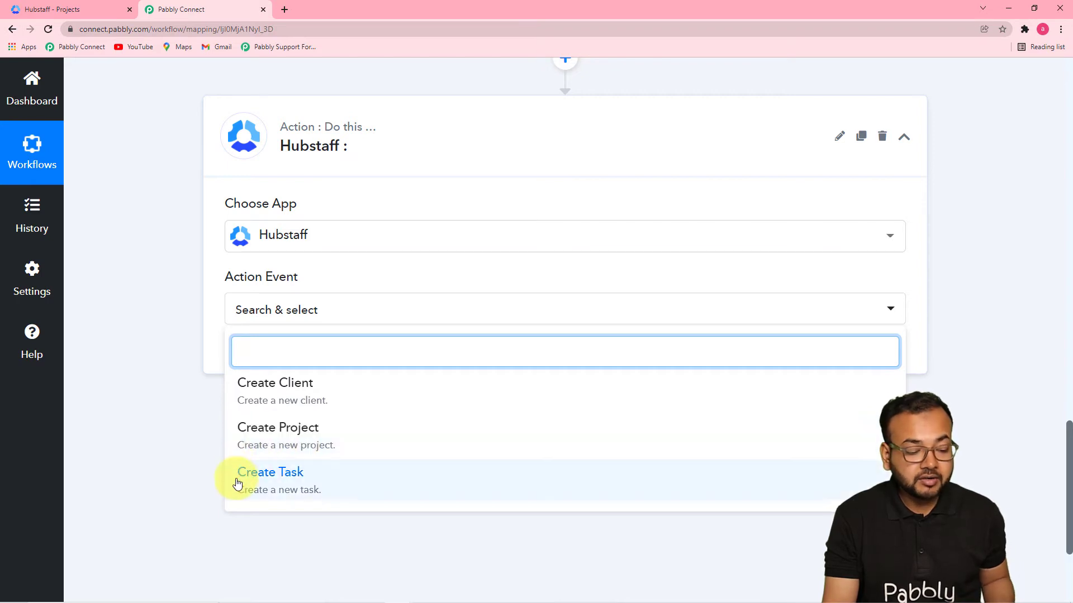
click(267, 492)
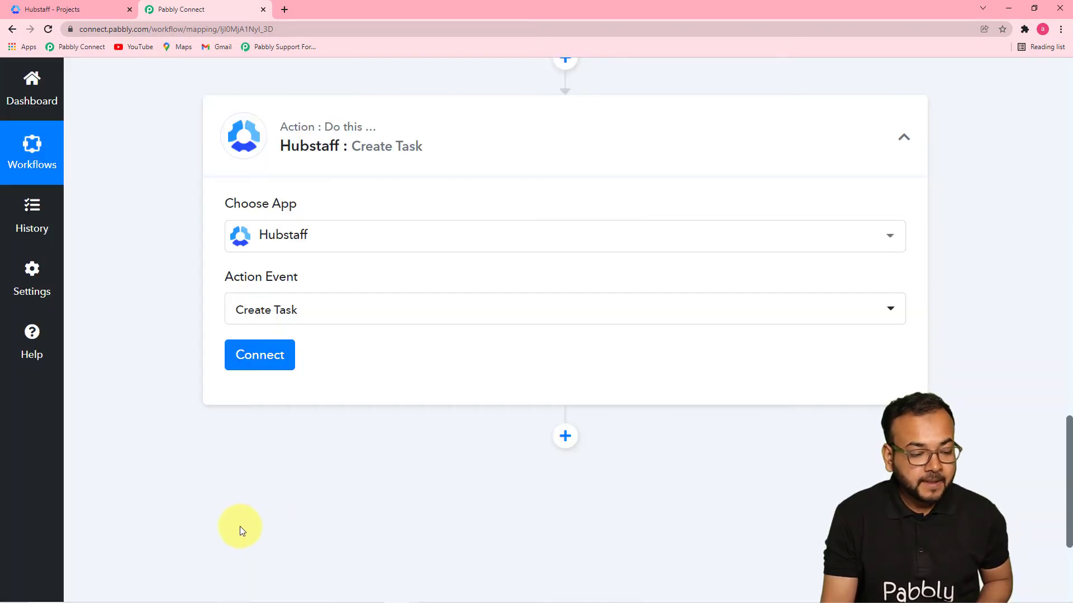
- Add a new Hubstaff connection to the Create Task step and authorize Pabbly Connect's access
click(264, 360)
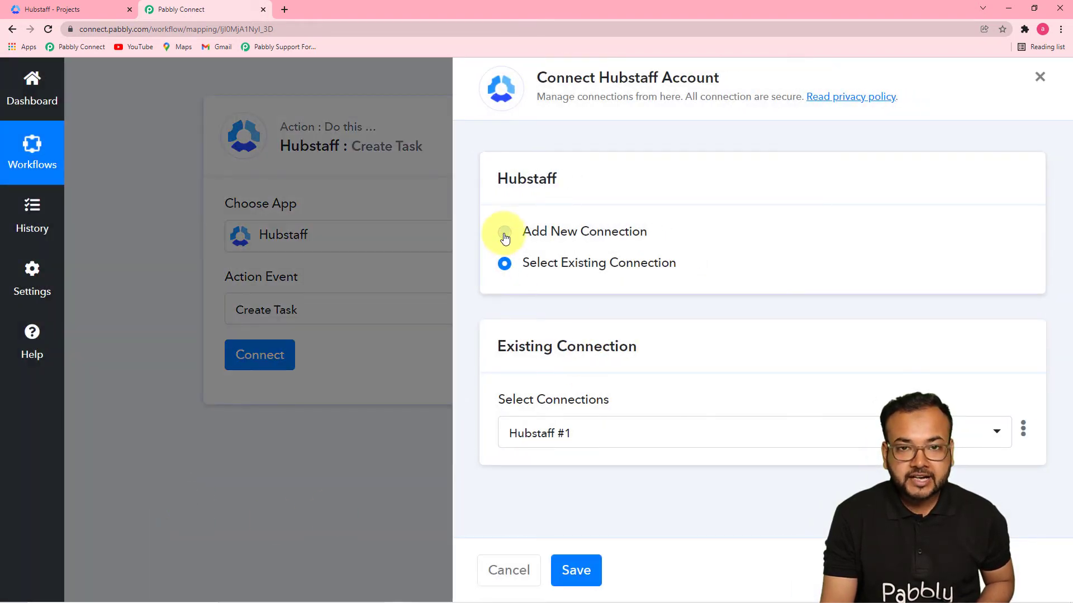
click(504, 235)
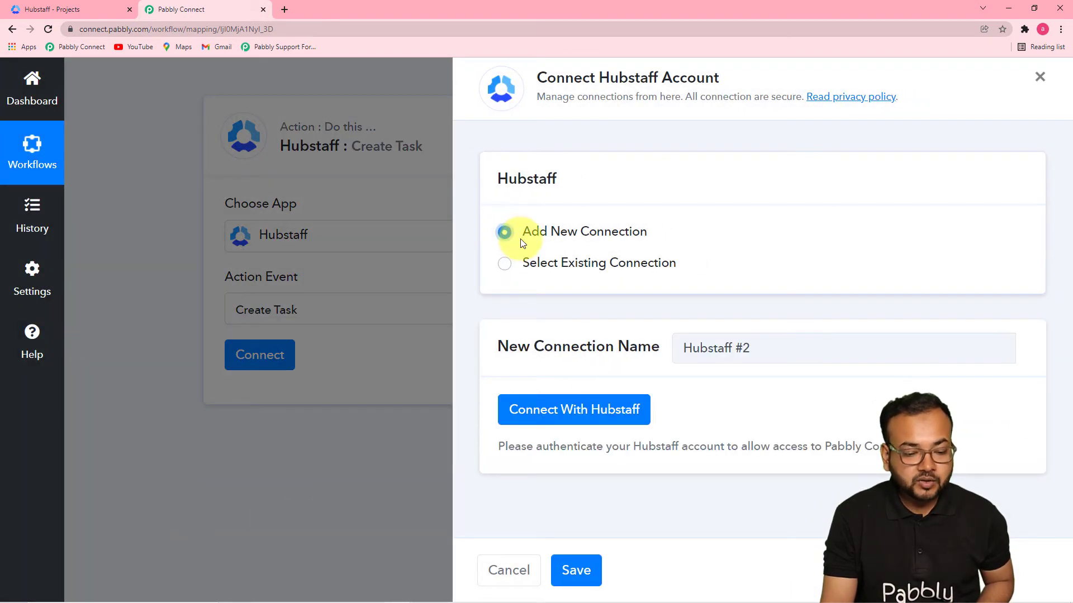
click(536, 411)
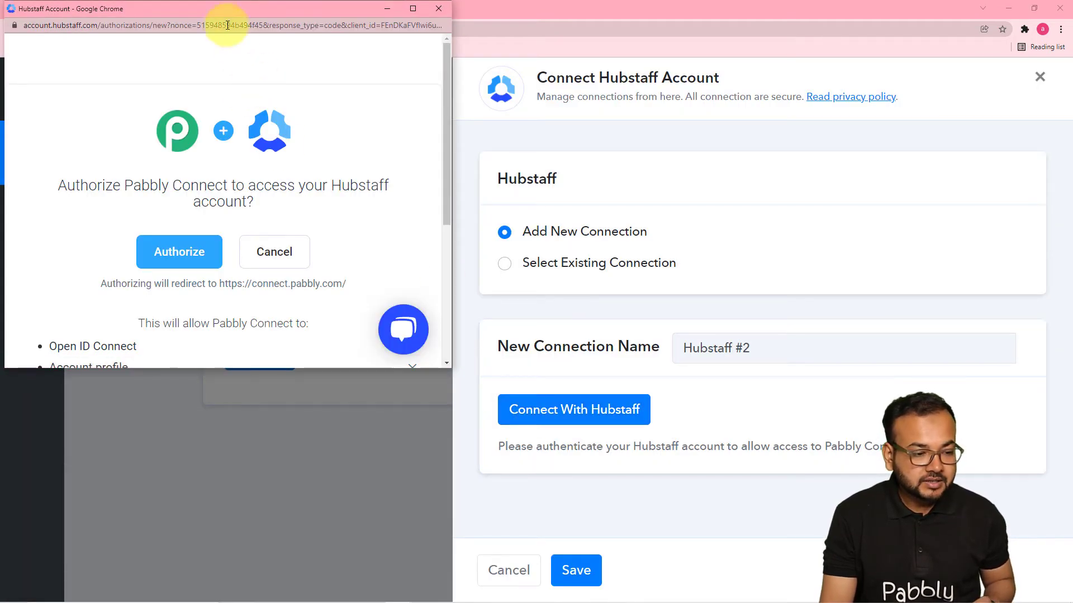
drag(215, 9, 461, 54)
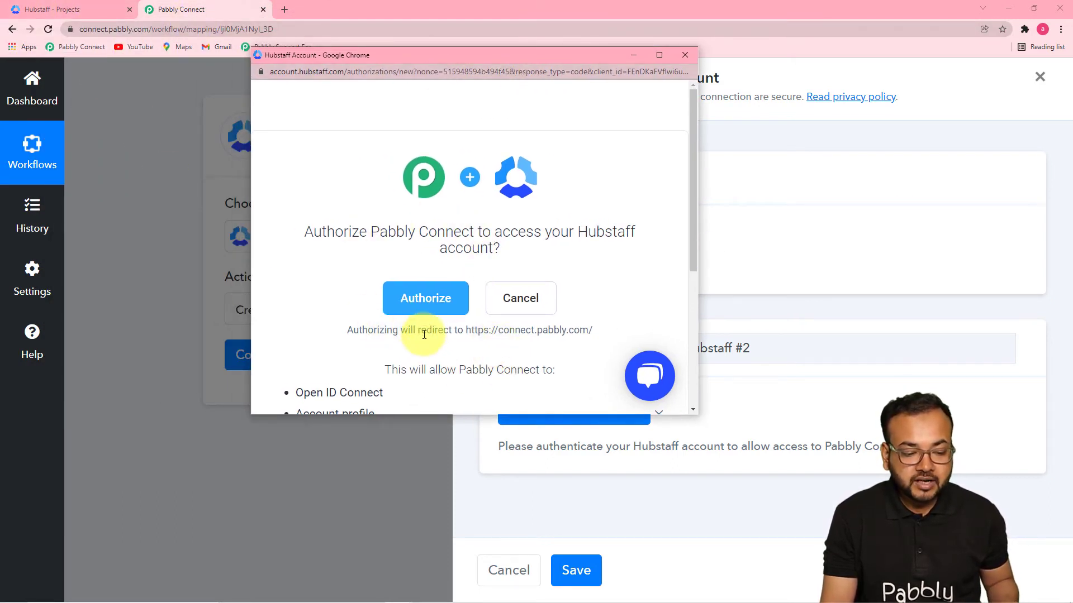
click(425, 300)
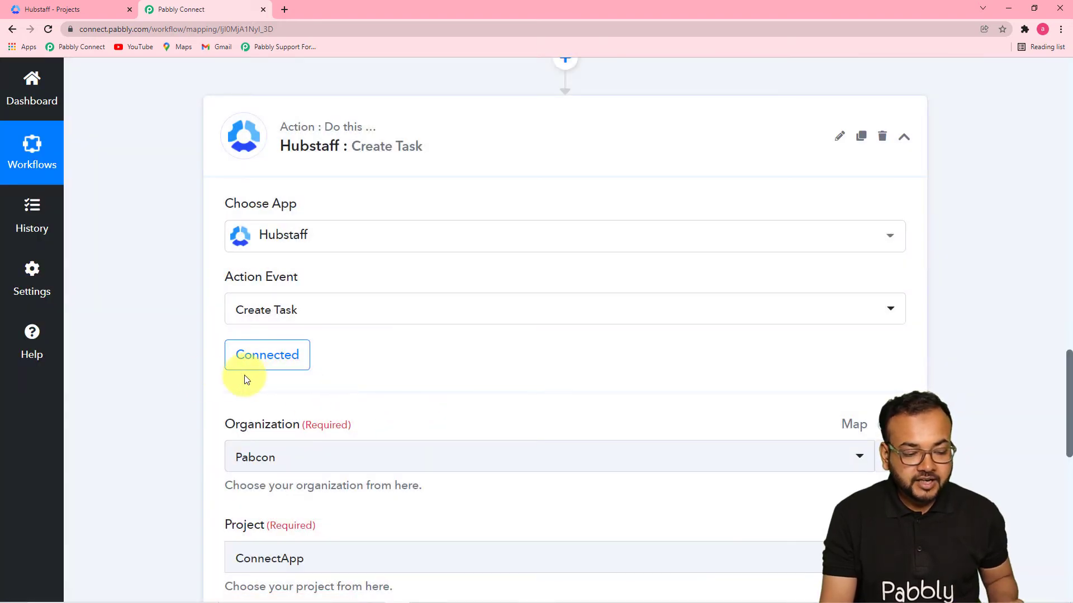
- Select Pabcon as the Hubstaff organization for the task
scroll(347, 367, down, 2)
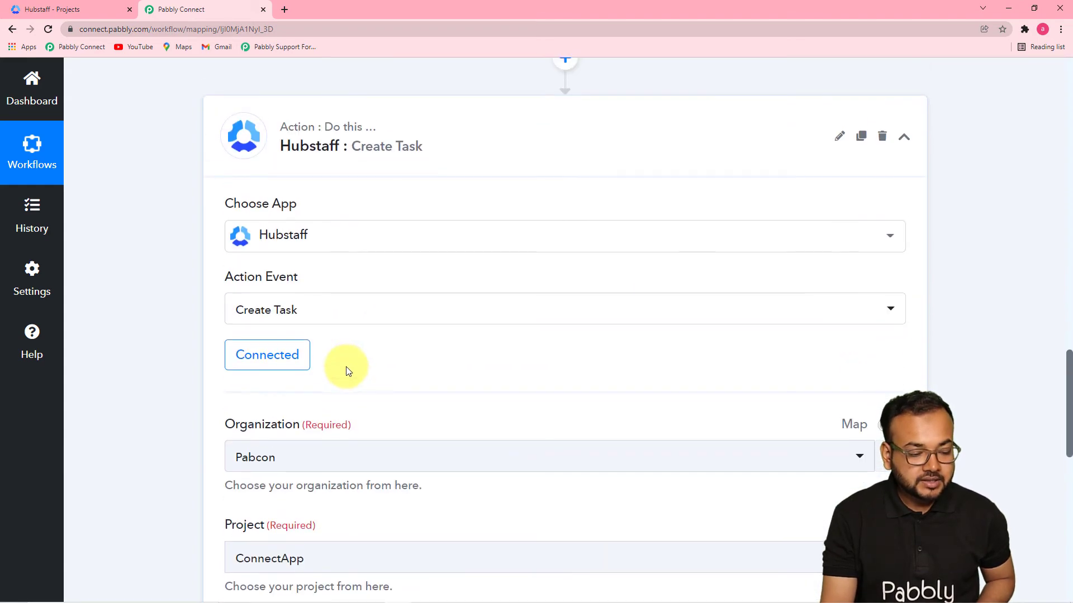
scroll(346, 368, down, 4)
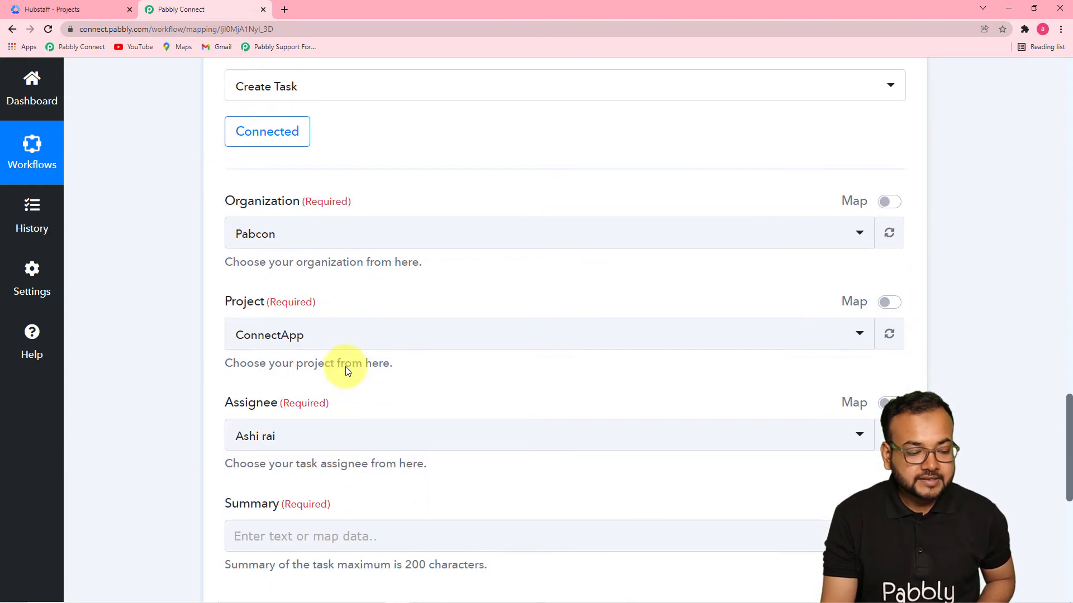
scroll(358, 365, down, 3)
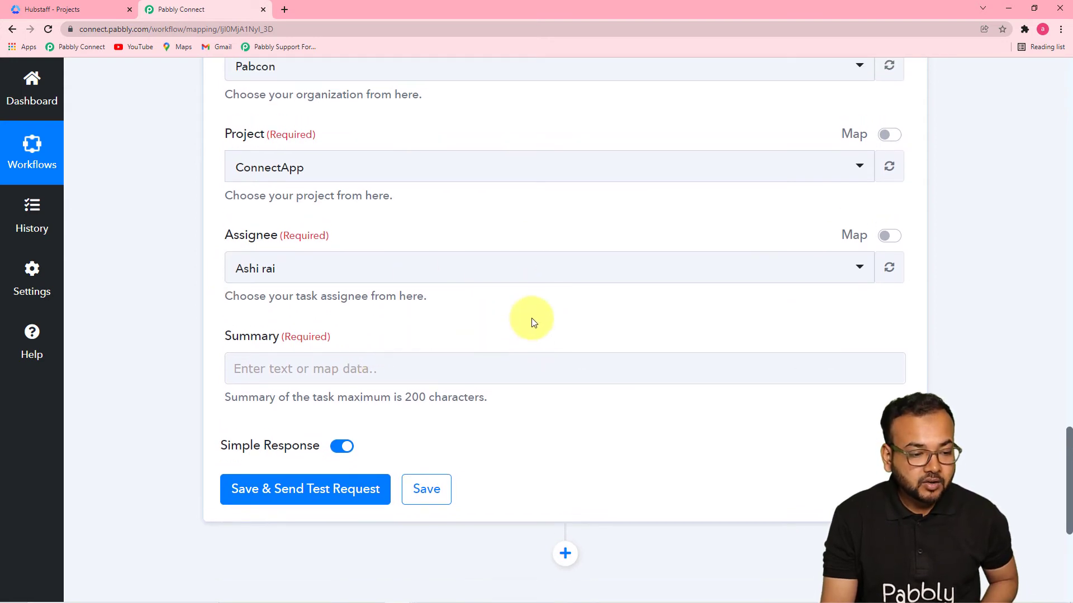
scroll(531, 317, up, 5)
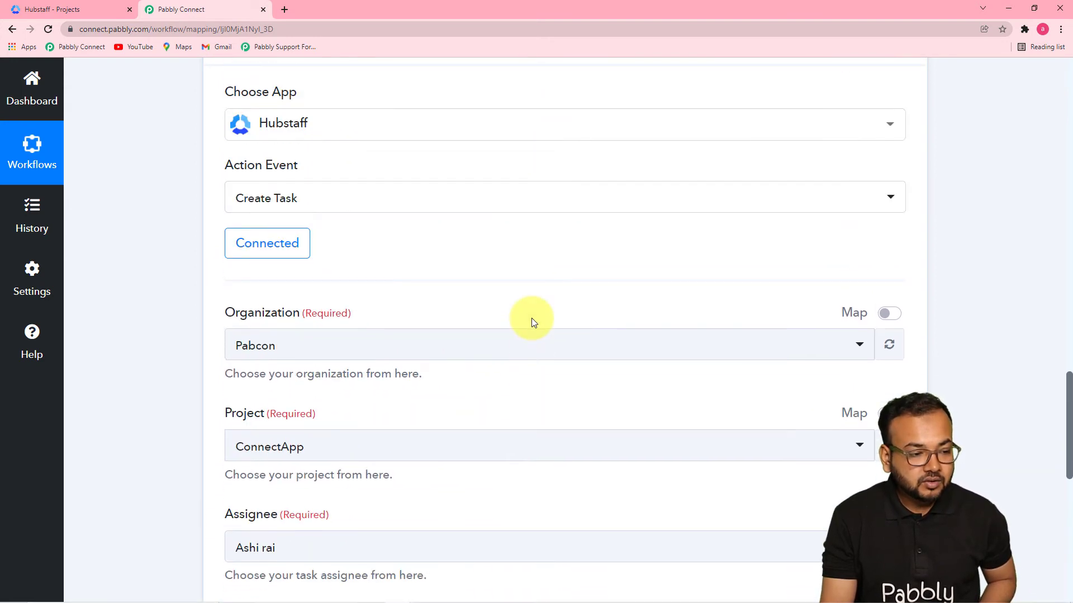
click(361, 350)
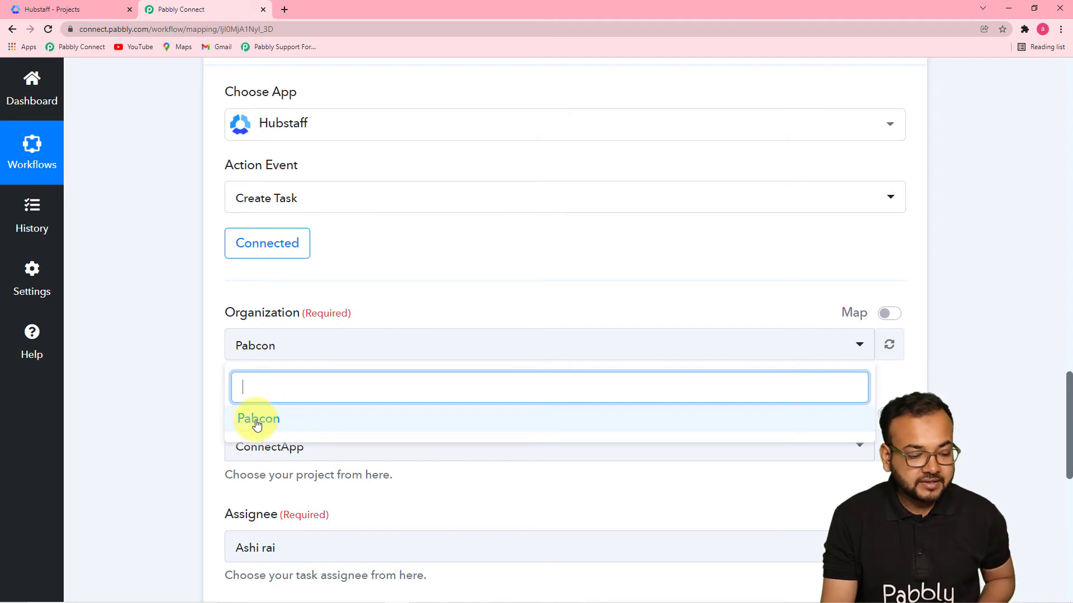
click(276, 425)
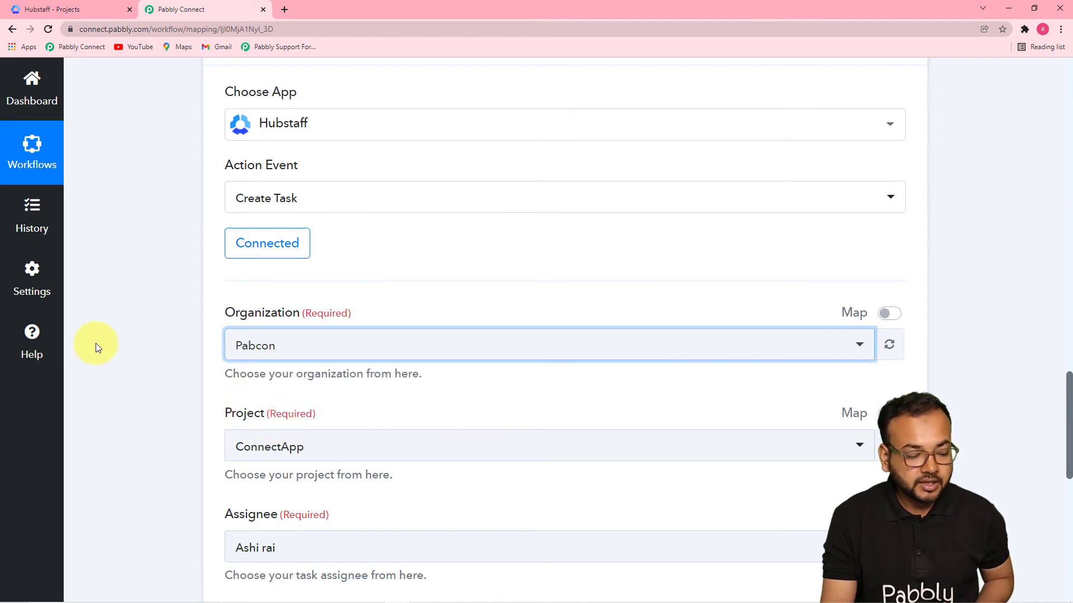
- Check the Project list, then view Hubstaff's Projects page showing ConnectApp
scroll(109, 342, down, 5)
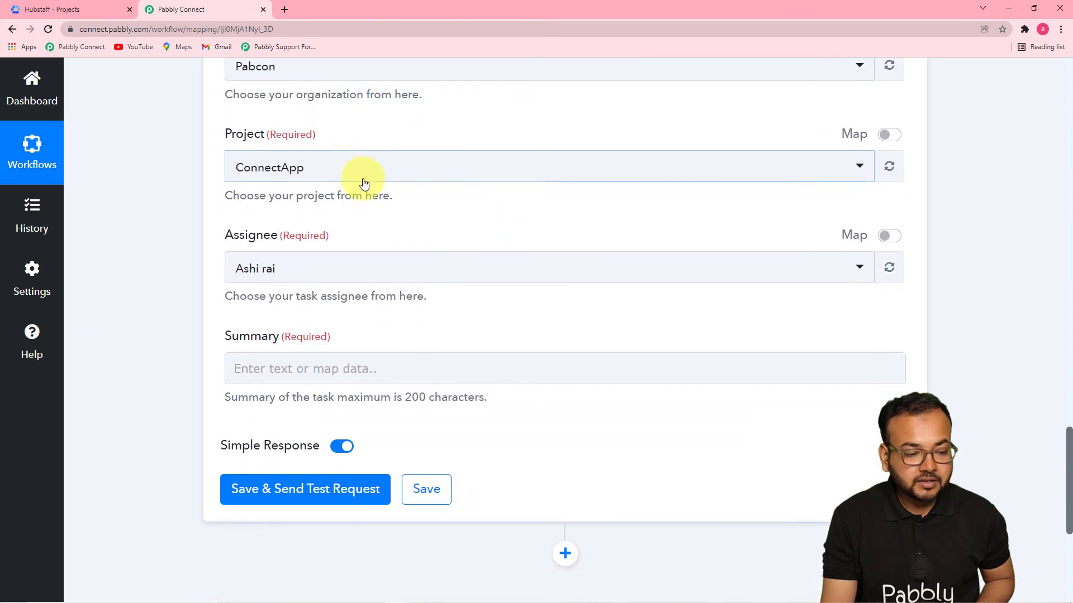
click(417, 181)
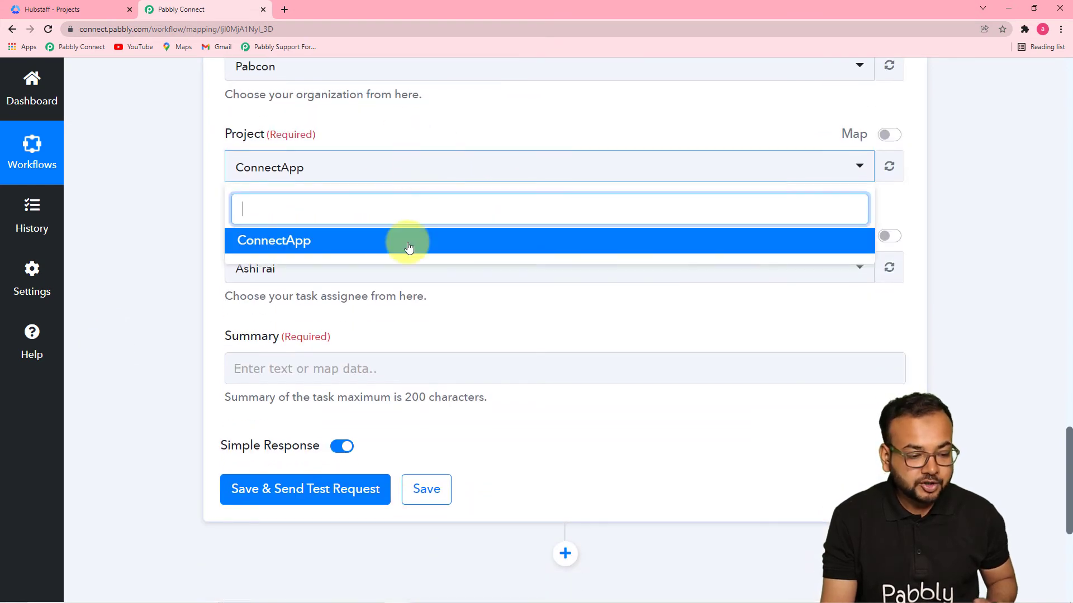
click(196, 202)
click(96, 9)
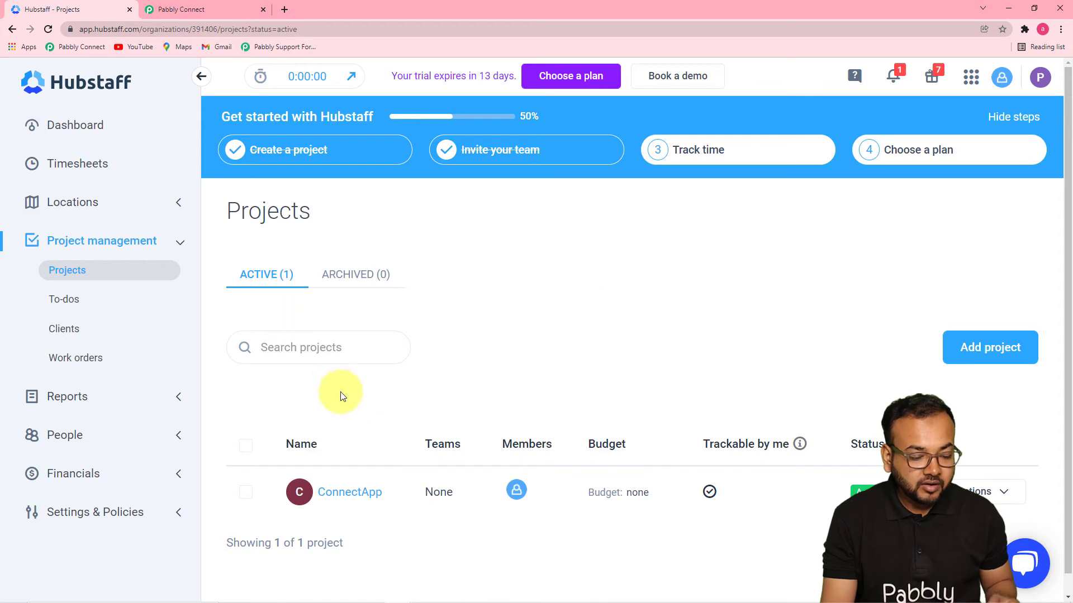
scroll(356, 399, down, 1)
scroll(525, 435, up, 1)
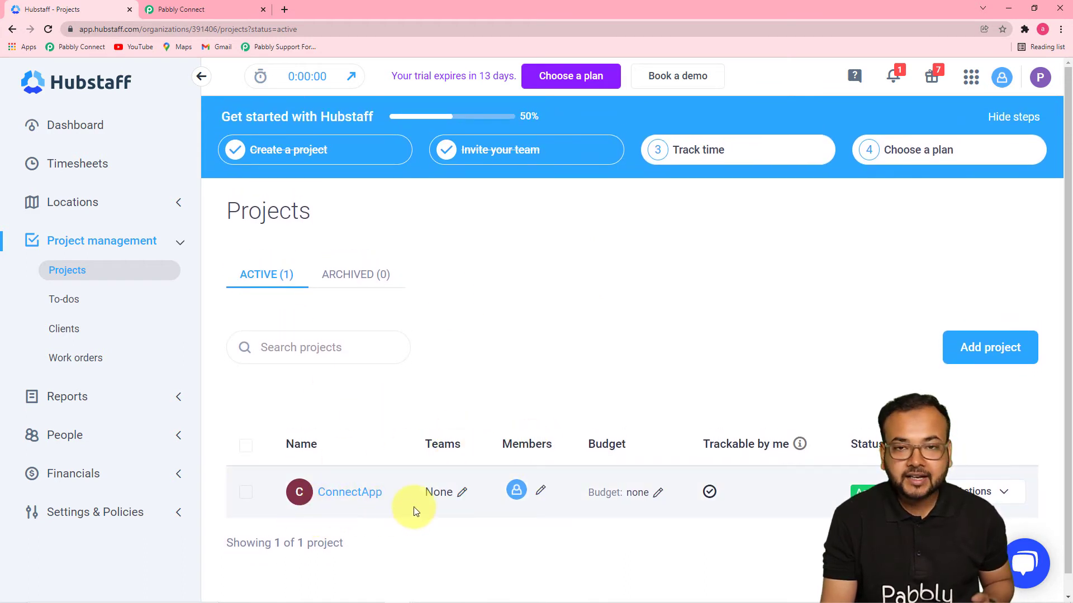
- Back in Pabbly Connect, set the task's project to ConnectApp
click(203, 11)
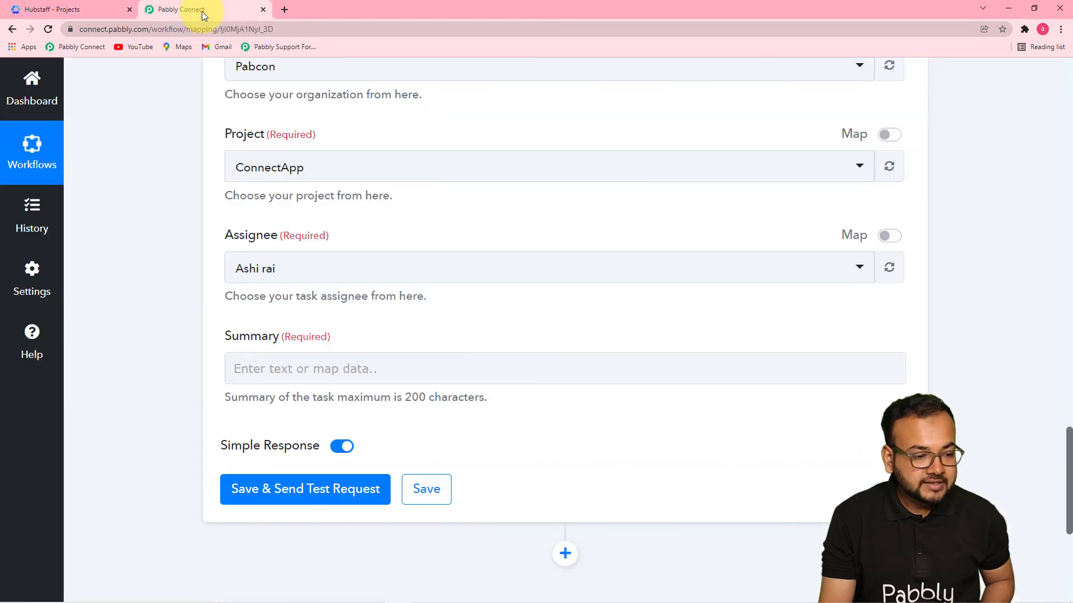
click(350, 181)
click(306, 241)
scroll(214, 222, down, 1)
scroll(215, 223, up, 1)
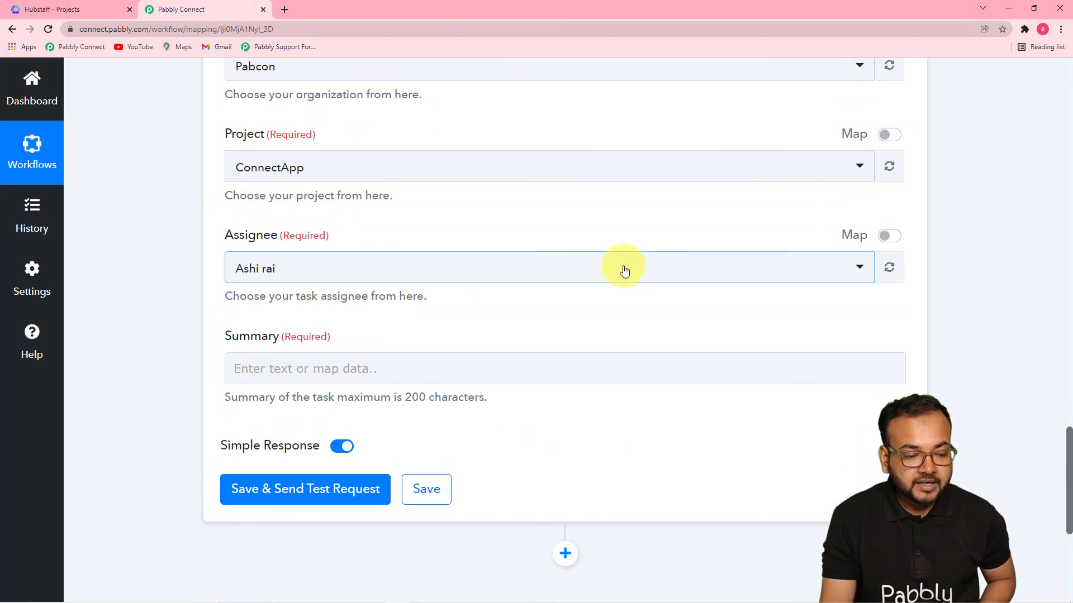
- Choose the task's assignee and bring up insertable data for the Summary field
click(570, 280)
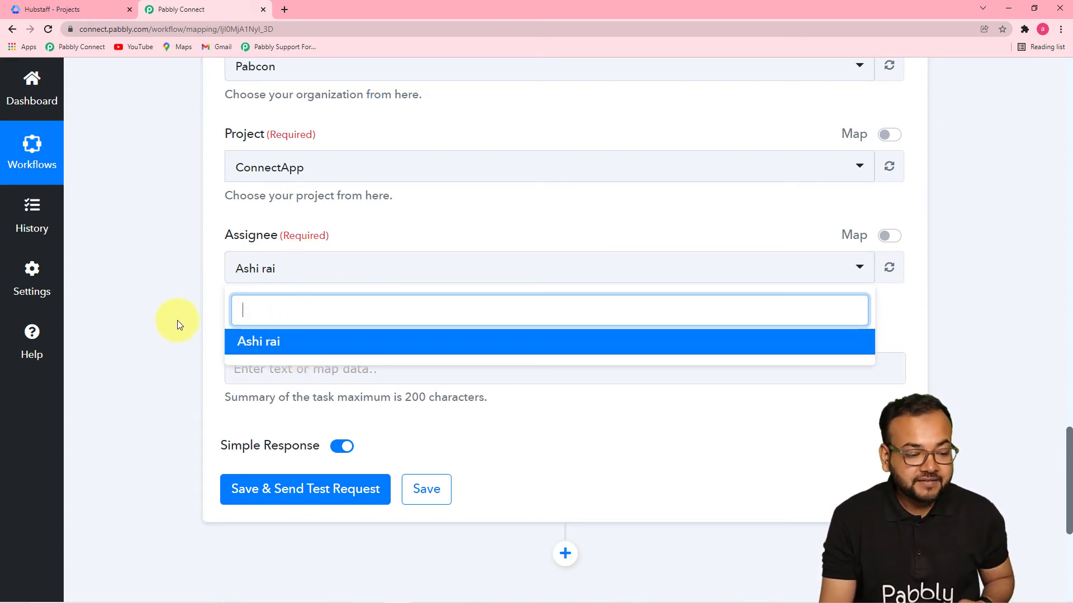
click(313, 342)
scroll(369, 313, up, 1)
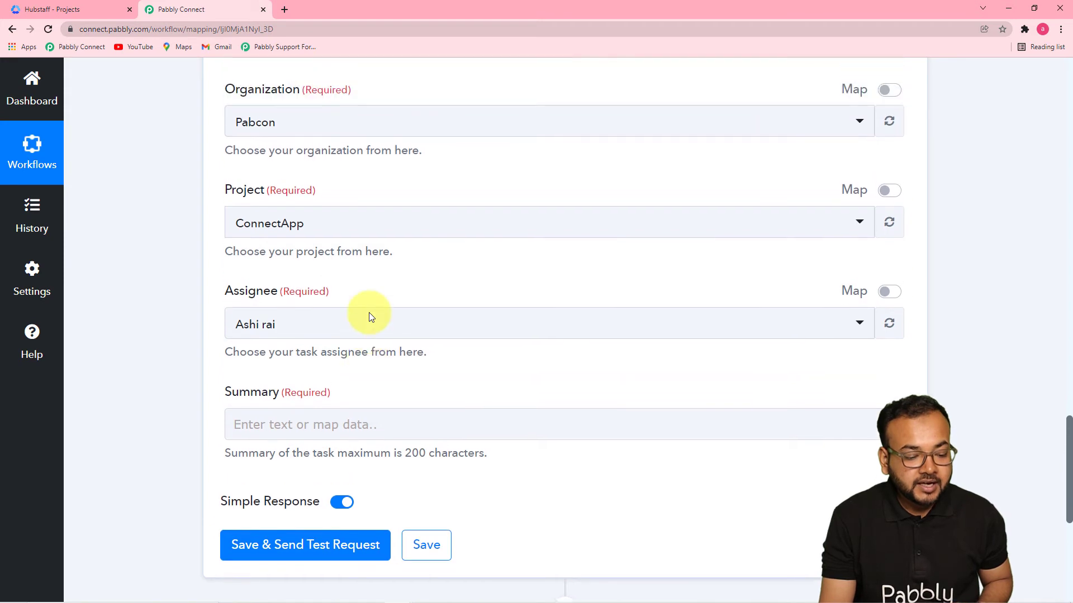
scroll(369, 313, down, 5)
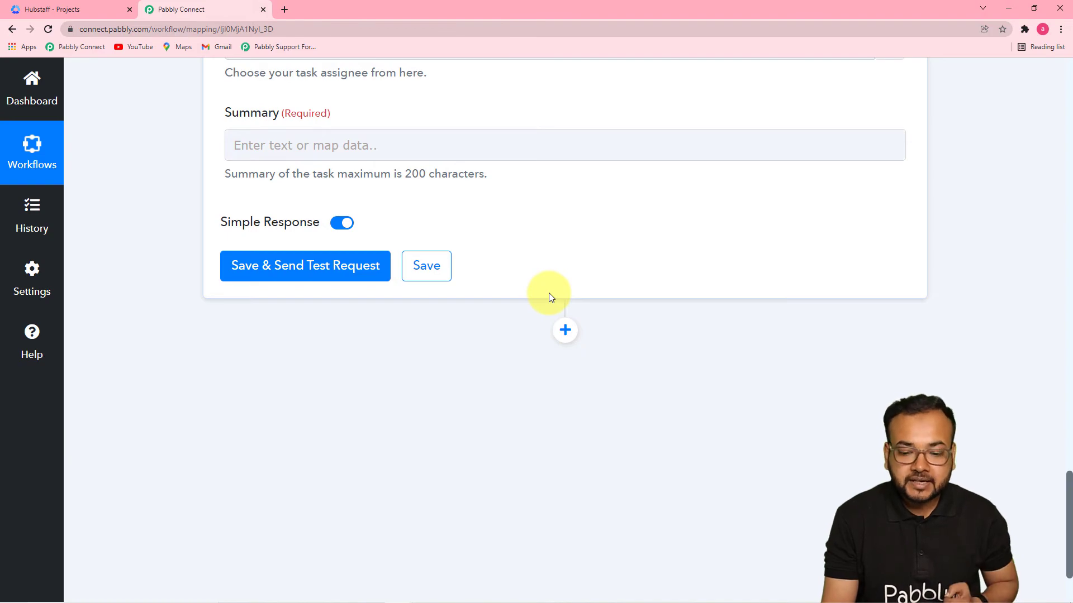
drag(1070, 486, 1043, 75)
scroll(1041, 73, down, 20)
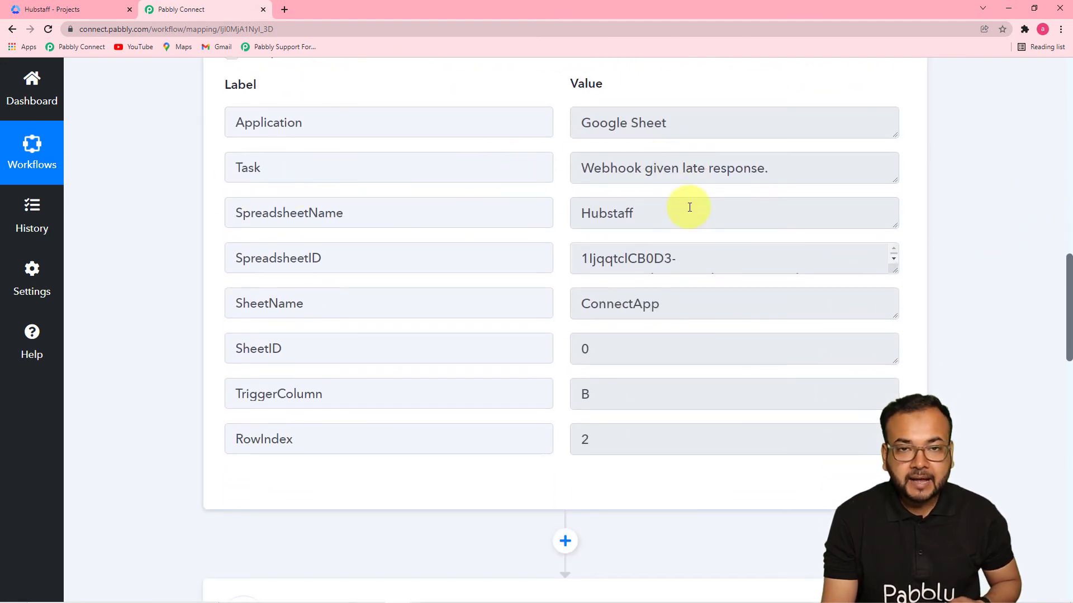
drag(1068, 273, 1068, 464)
click(585, 291)
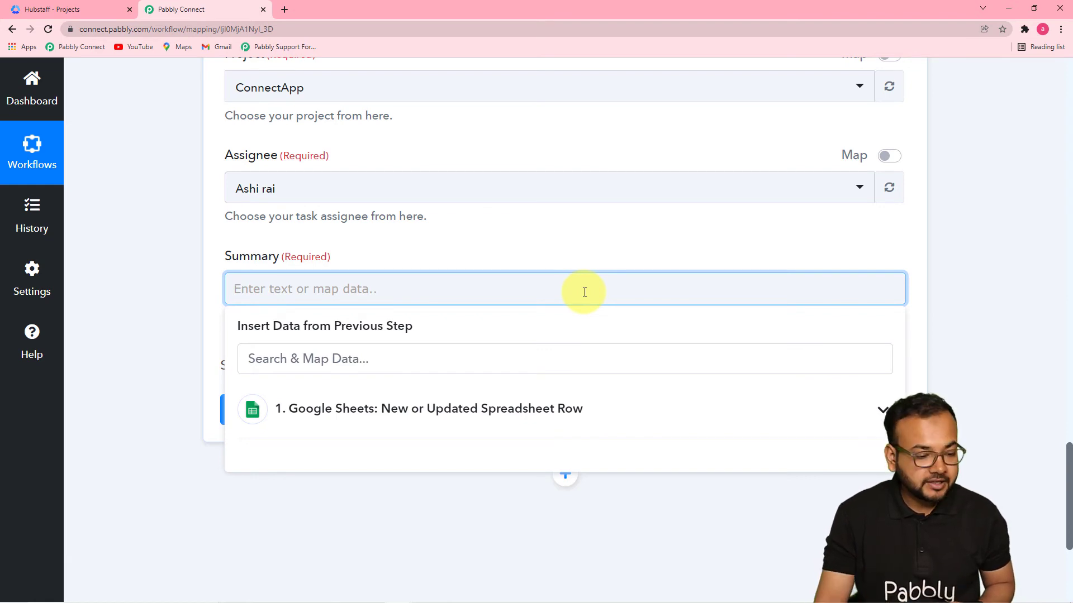
- Insert the sheet row's Application value 'Google Sheet' into the Summary
scroll(585, 291, up, 1)
click(447, 295)
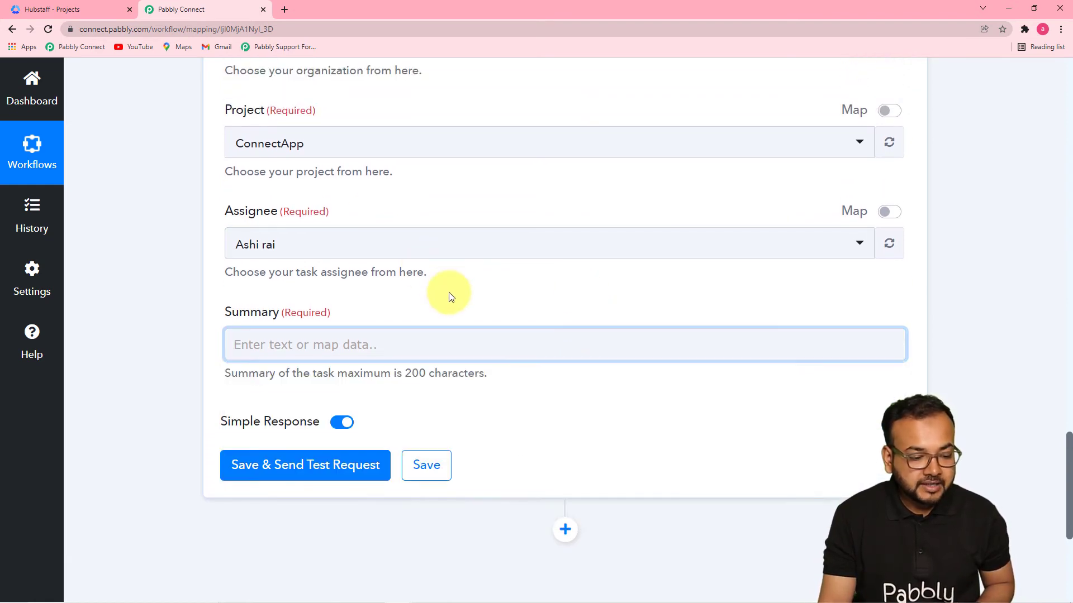
scroll(448, 293, down, 2)
click(439, 228)
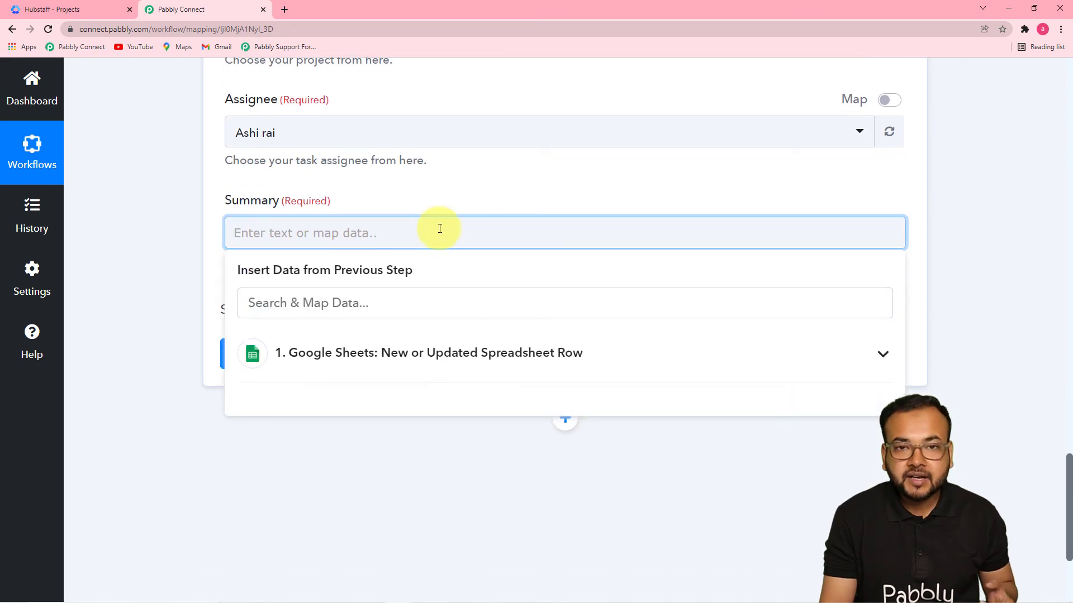
click(355, 368)
scroll(352, 370, down, 1)
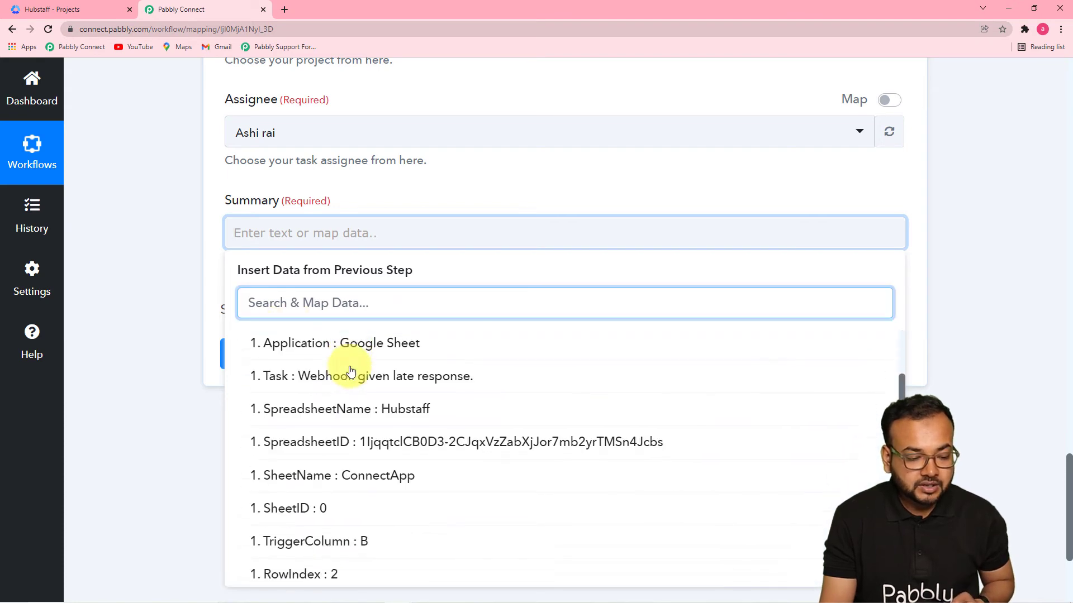
scroll(347, 371, up, 2)
scroll(102, 343, down, 1)
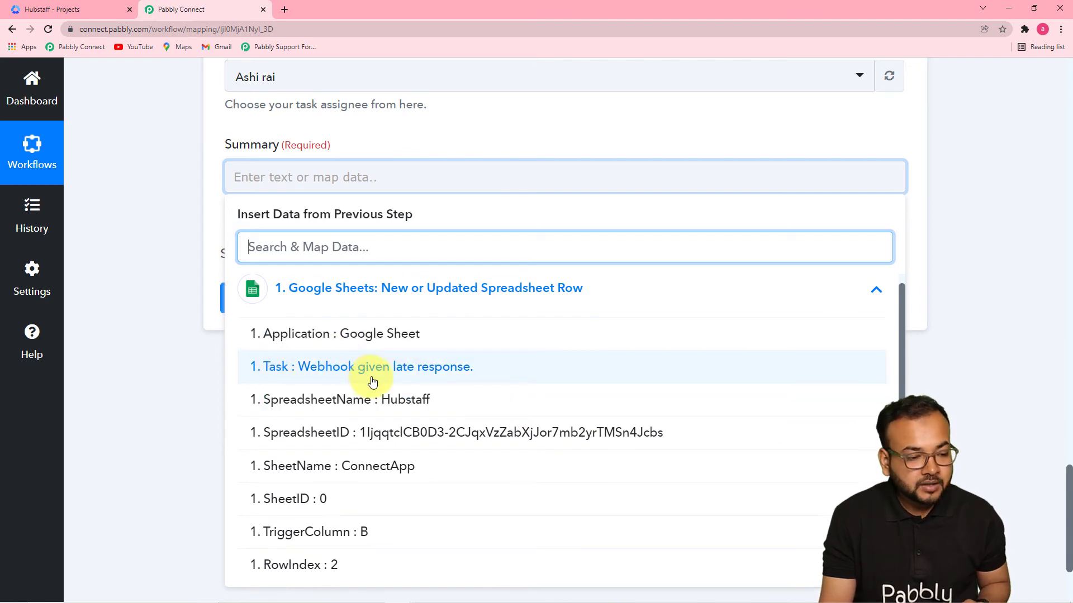
click(371, 336)
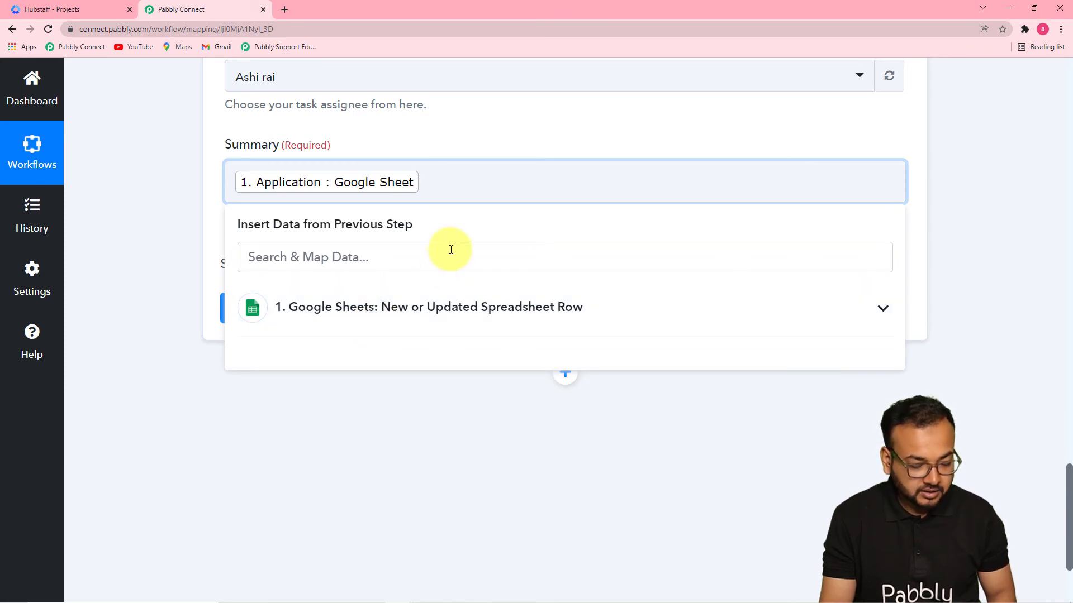
- Append the Task value 'Webhook given late response.' to the Summary
click(361, 306)
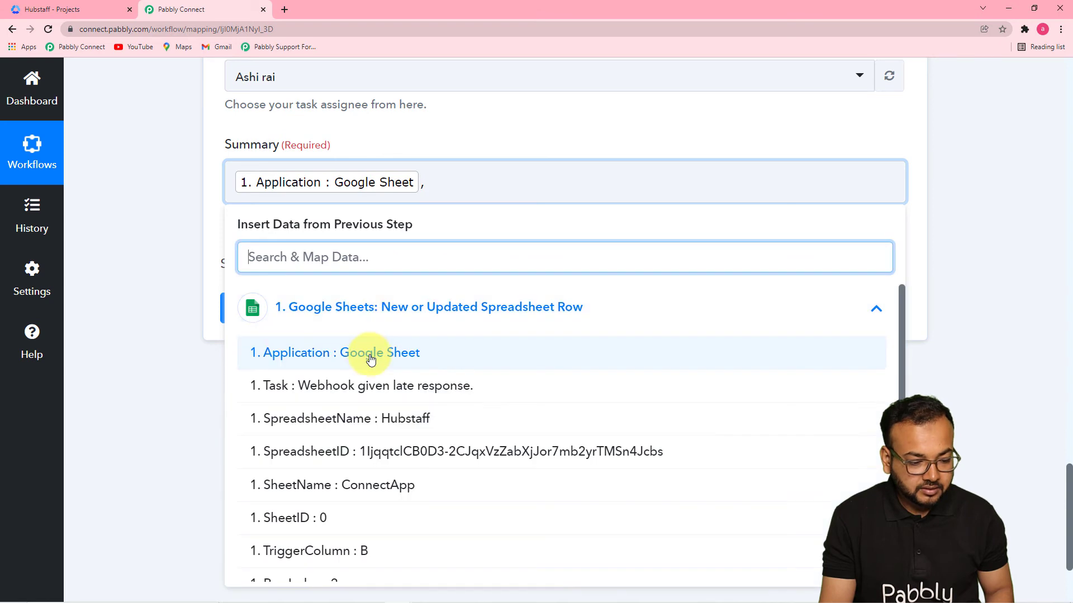
click(366, 385)
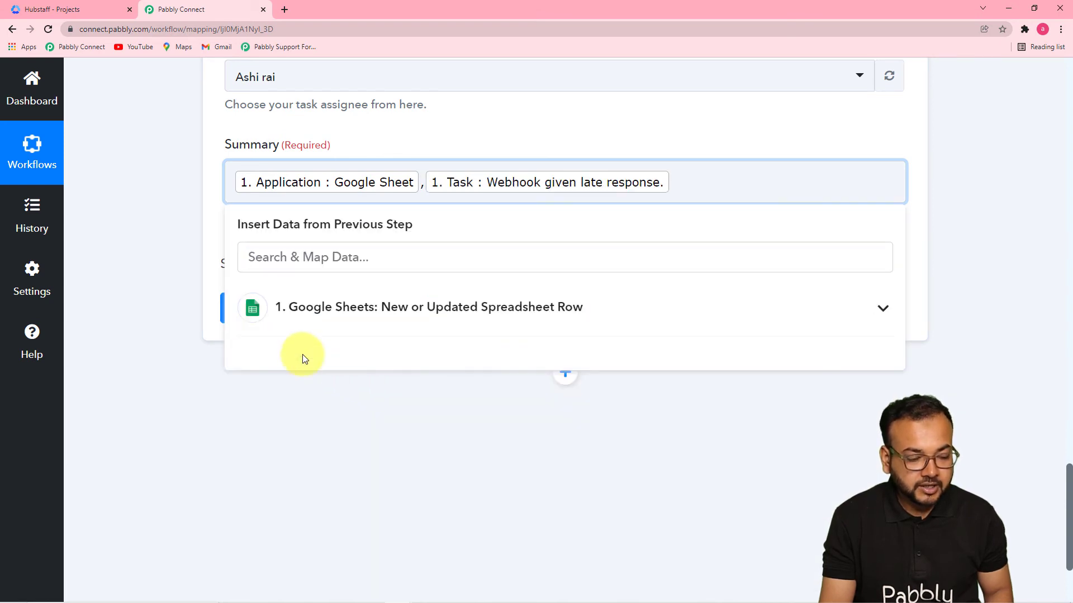
click(165, 268)
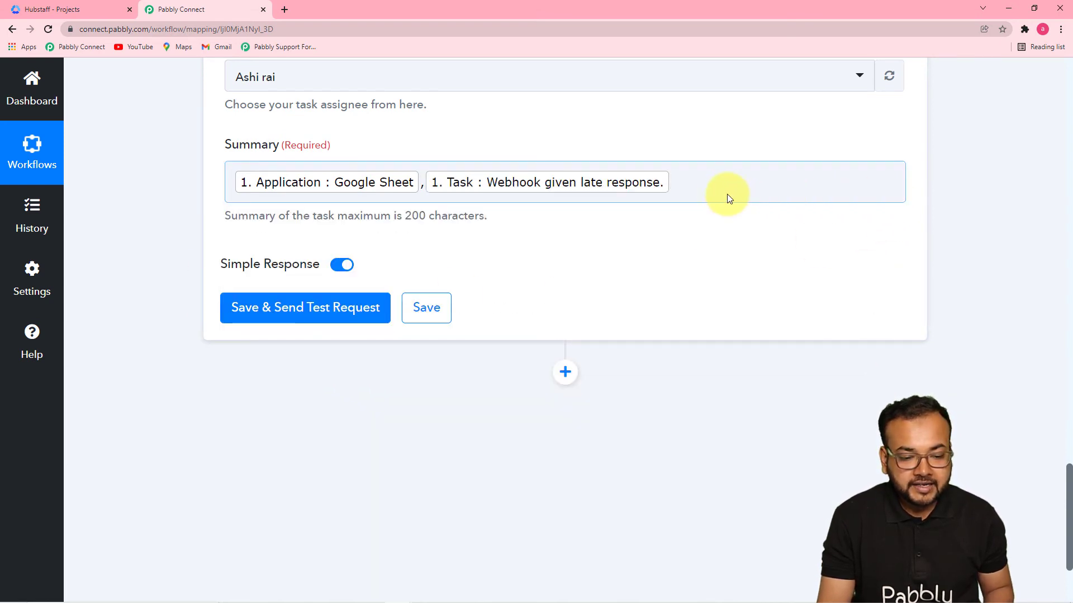
click(706, 190)
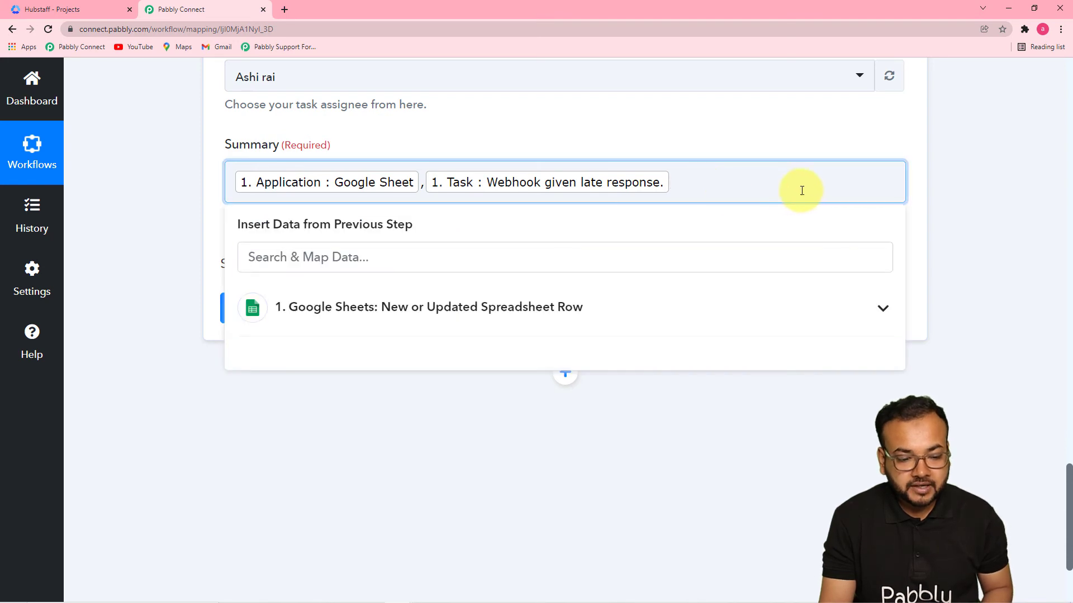
click(967, 198)
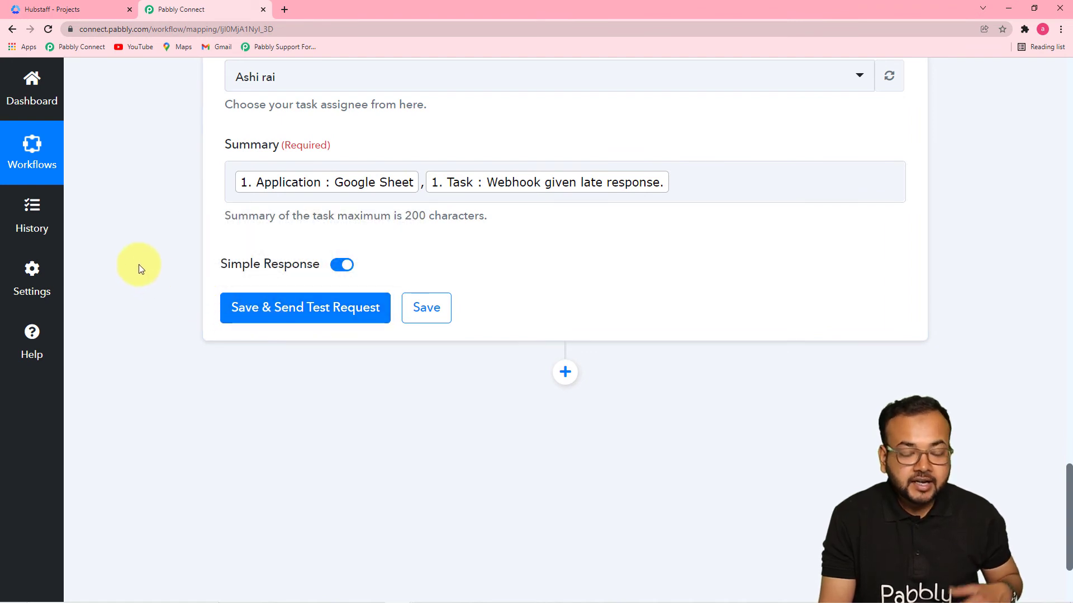
- Confirm ConnectApp's To-dos in Hubstaff show no to-dos, then return to Pabbly Connect
click(77, 9)
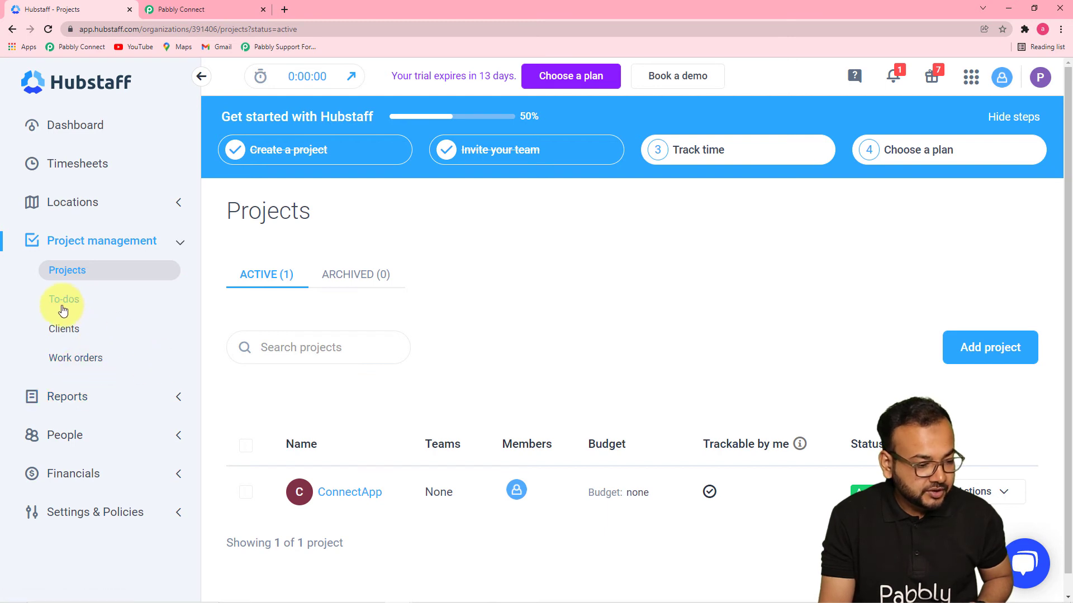
scroll(89, 383, down, 1)
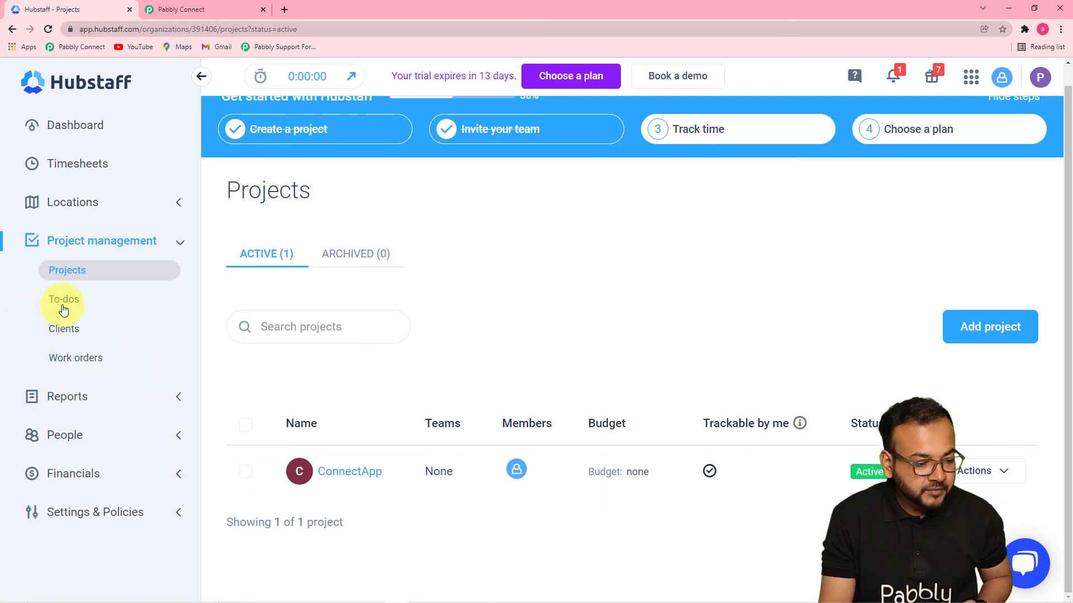
click(71, 307)
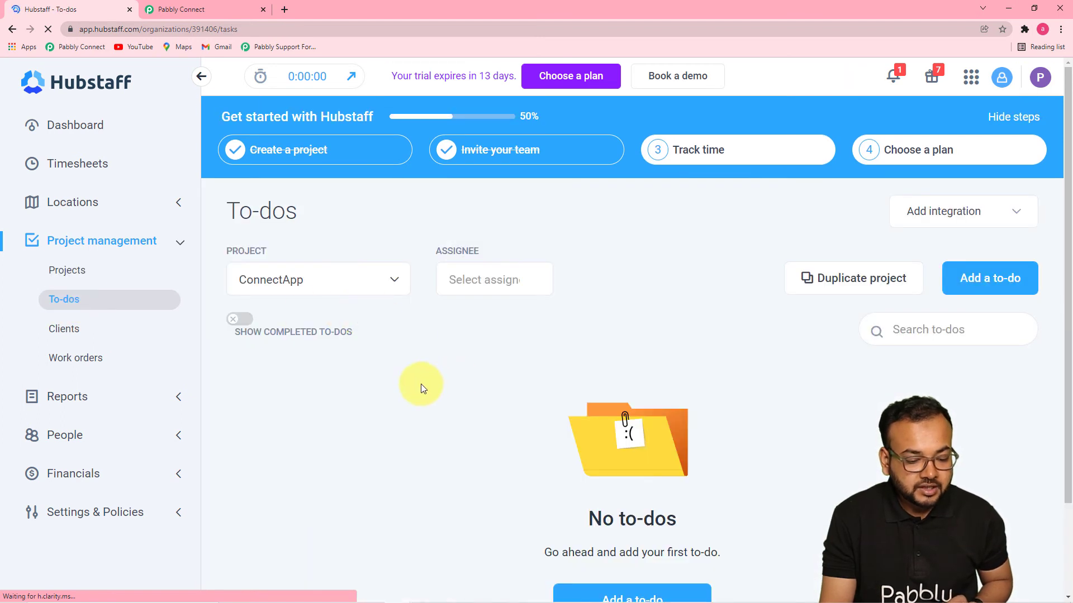
scroll(421, 384, down, 2)
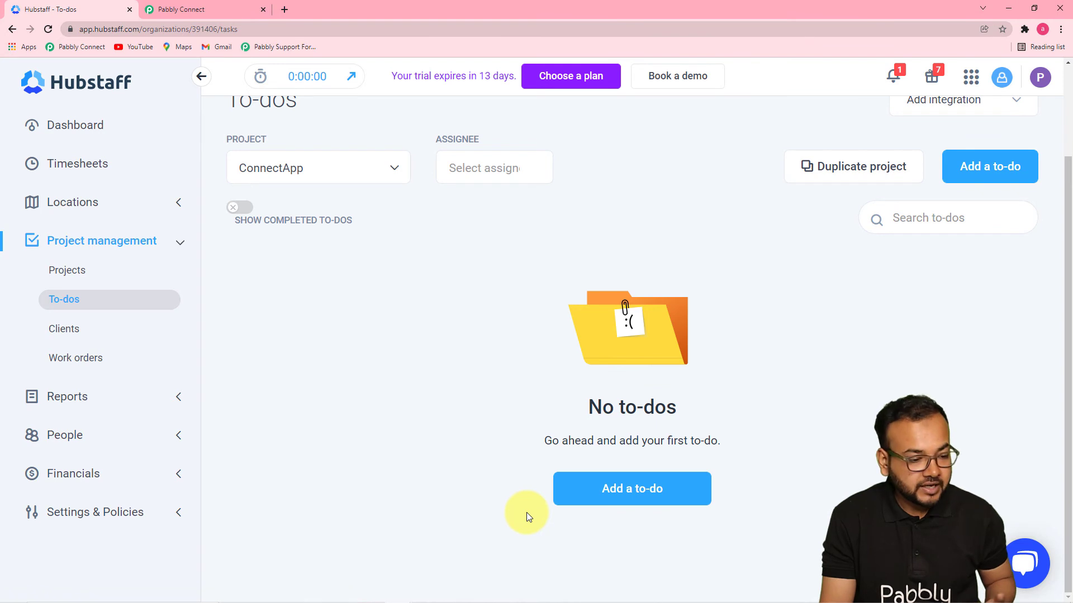
click(210, 10)
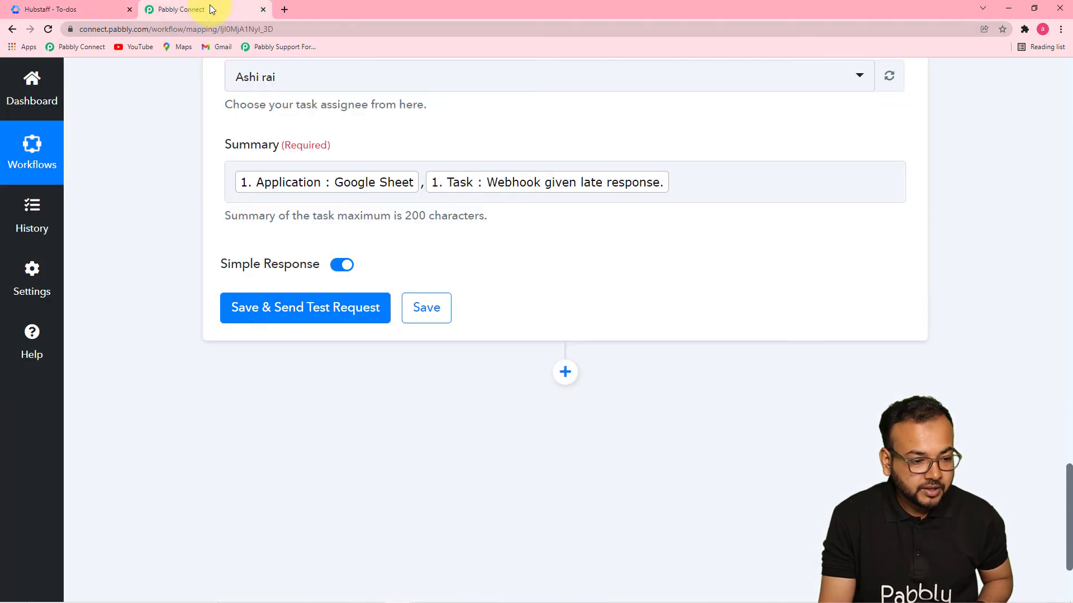
- Save the Hubstaff action, send a test request, and review the active-task response
click(256, 316)
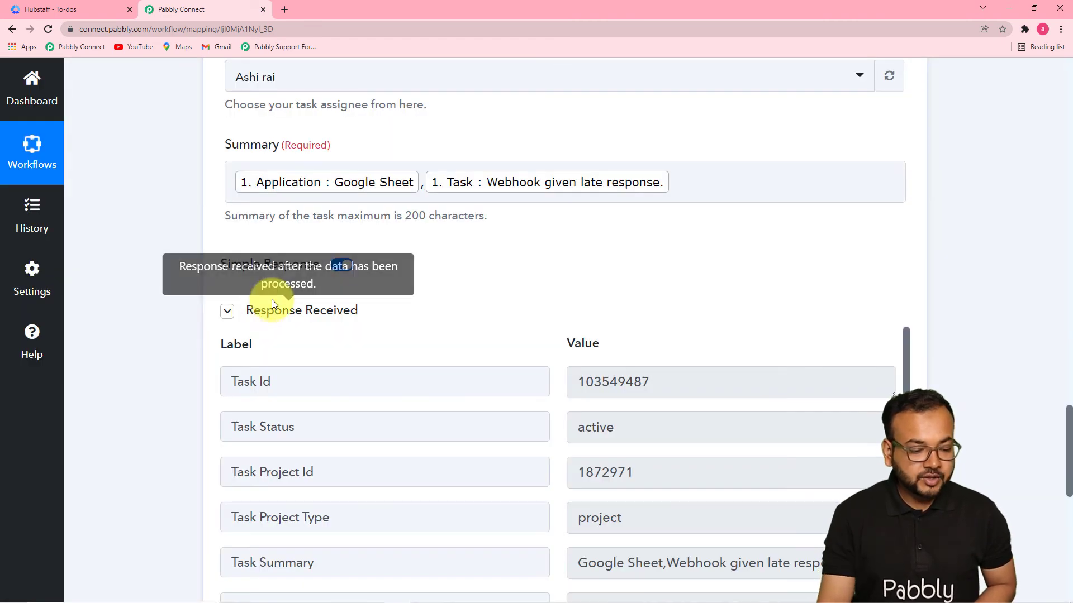
scroll(338, 402, up, 1)
scroll(185, 385, down, 7)
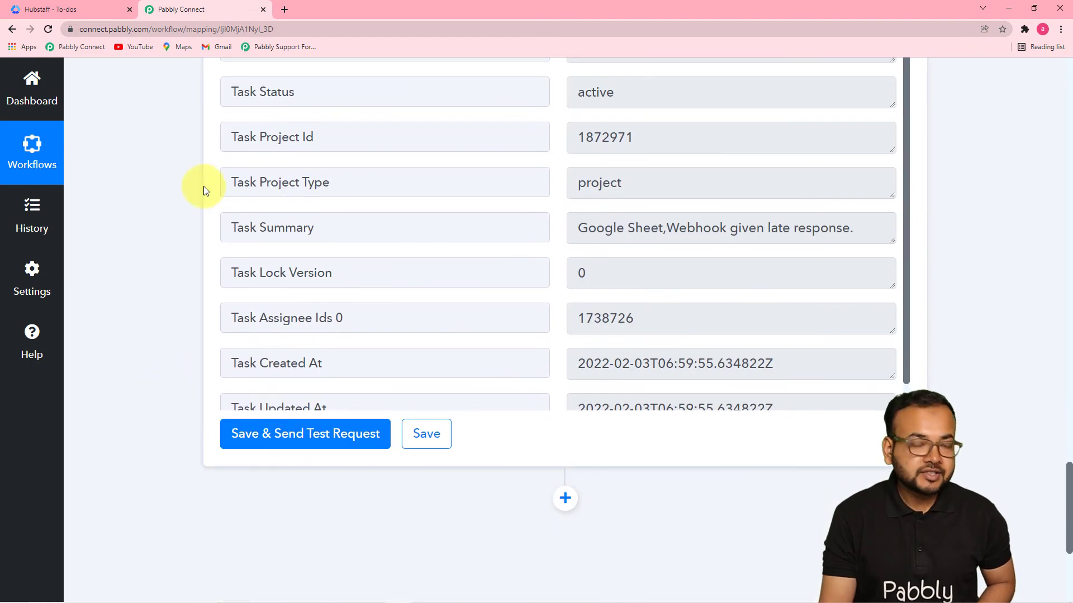
click(76, 8)
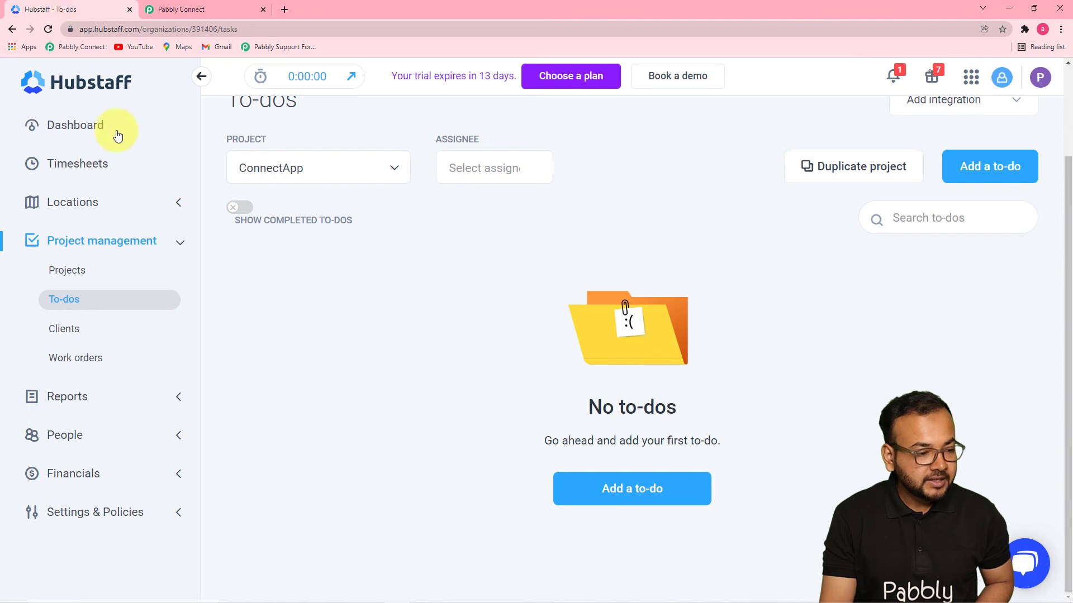
- Reload Hubstaff To-dos to see 'Google Sheet,Webhook given late response.', then return to Pabbly
click(48, 29)
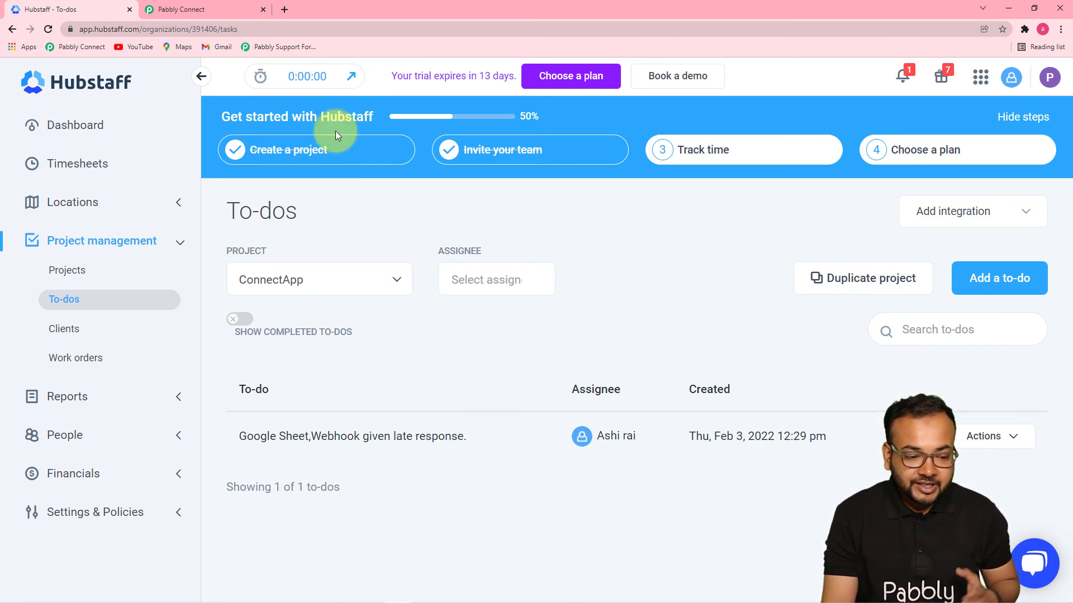
click(221, 8)
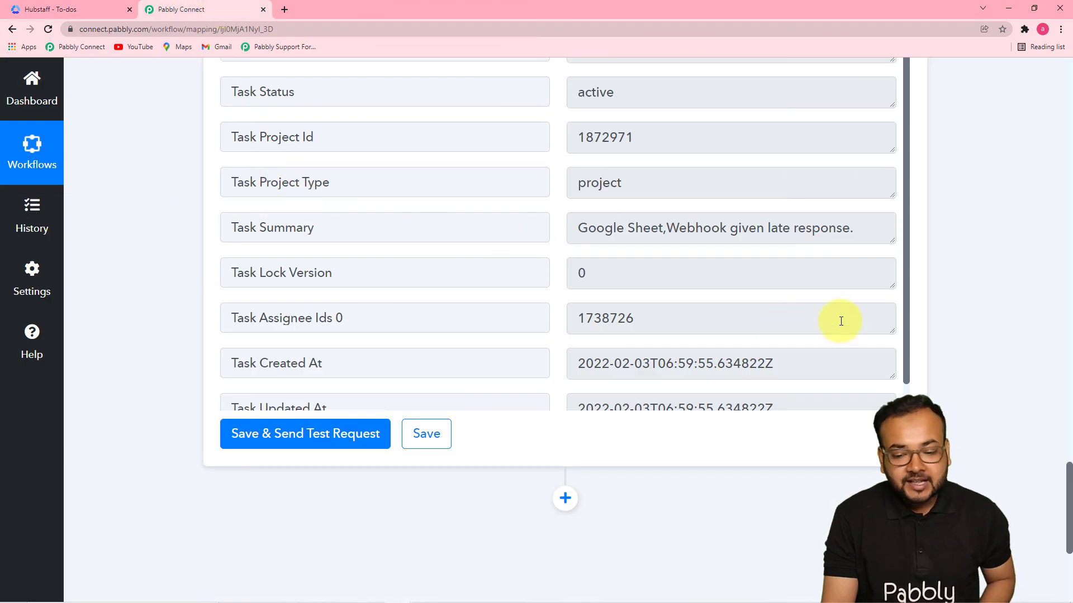
- Review the test response and glance at the created to-do in Hubstaff
drag(1068, 488, 1060, 152)
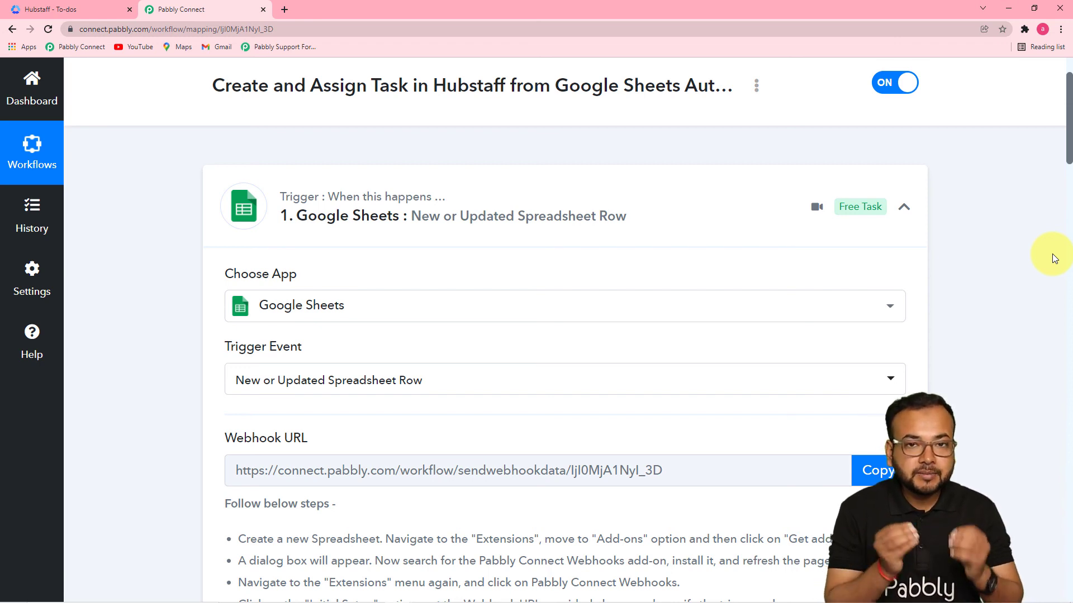
click(45, 9)
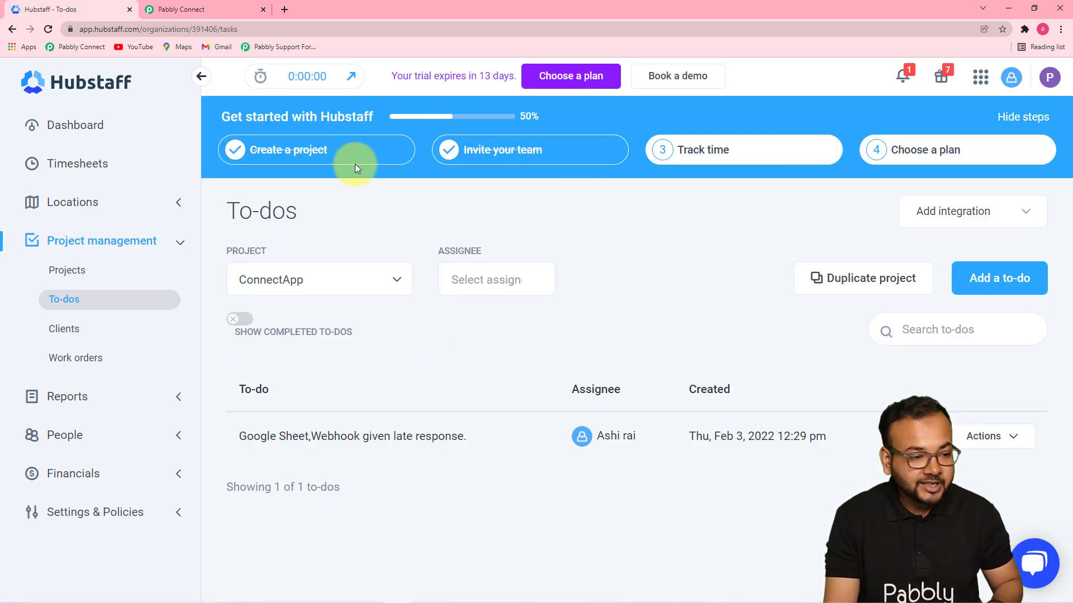
click(185, 10)
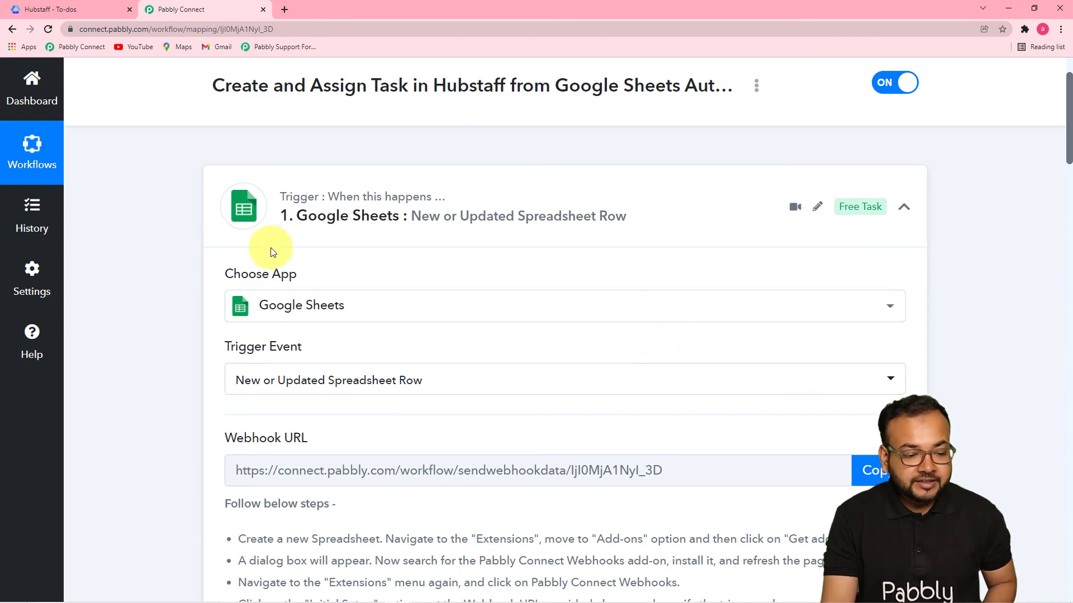
- Recheck the mapped Summary field and save the finished workflow
scroll(176, 311, up, 2)
scroll(176, 311, down, 4)
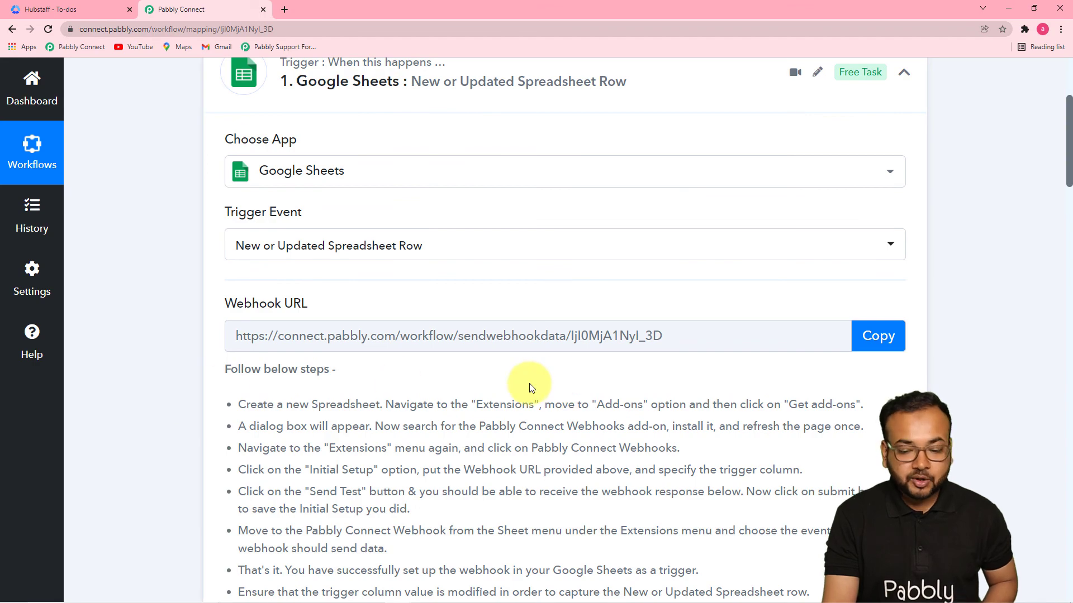
drag(1070, 166, 1065, 381)
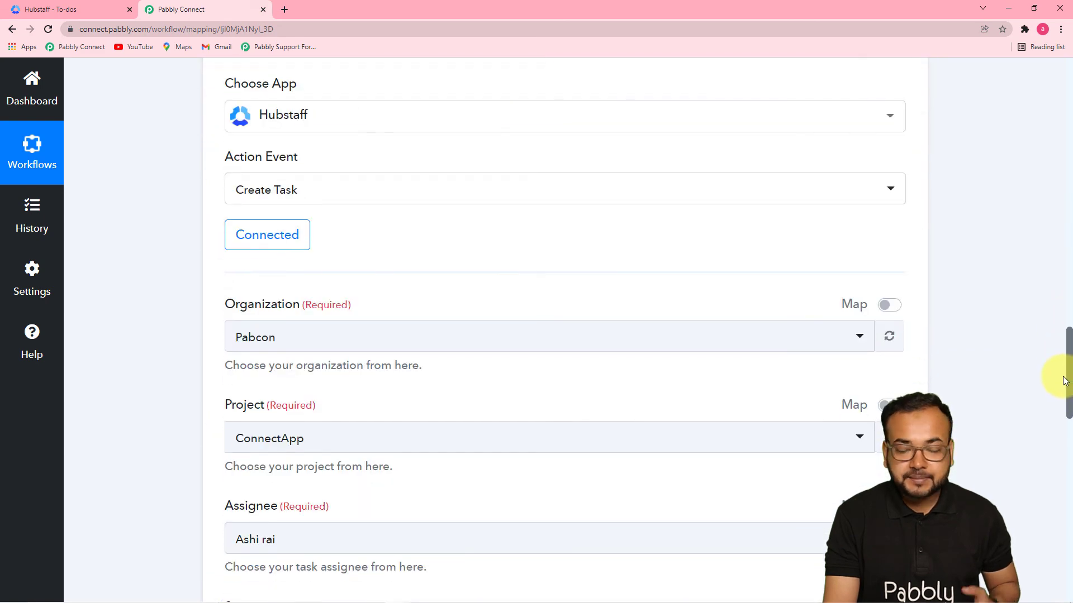
scroll(201, 280, down, 6)
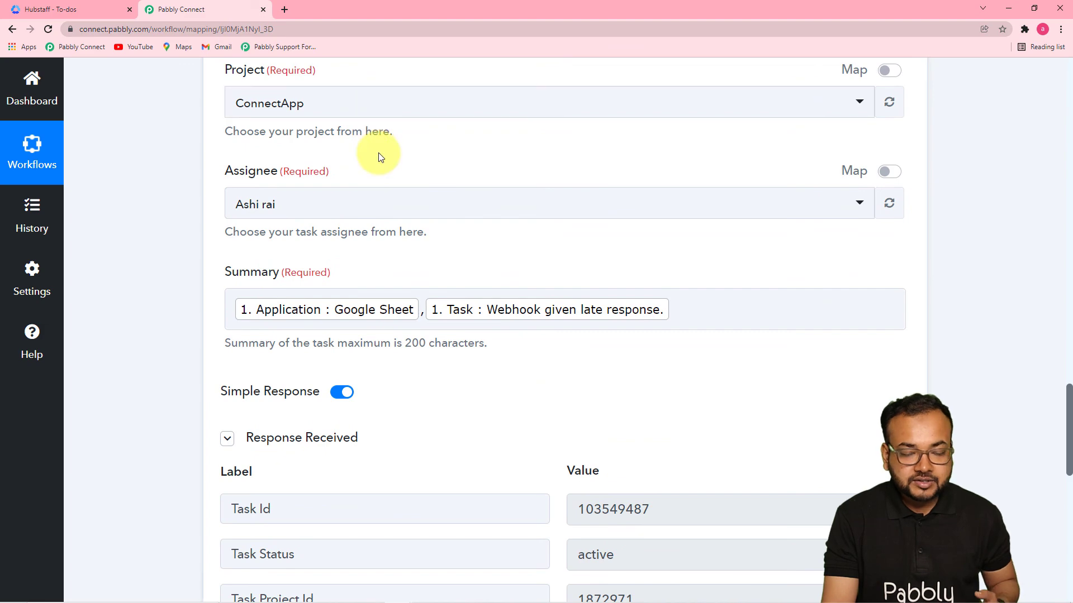
scroll(379, 149, down, 1)
click(338, 256)
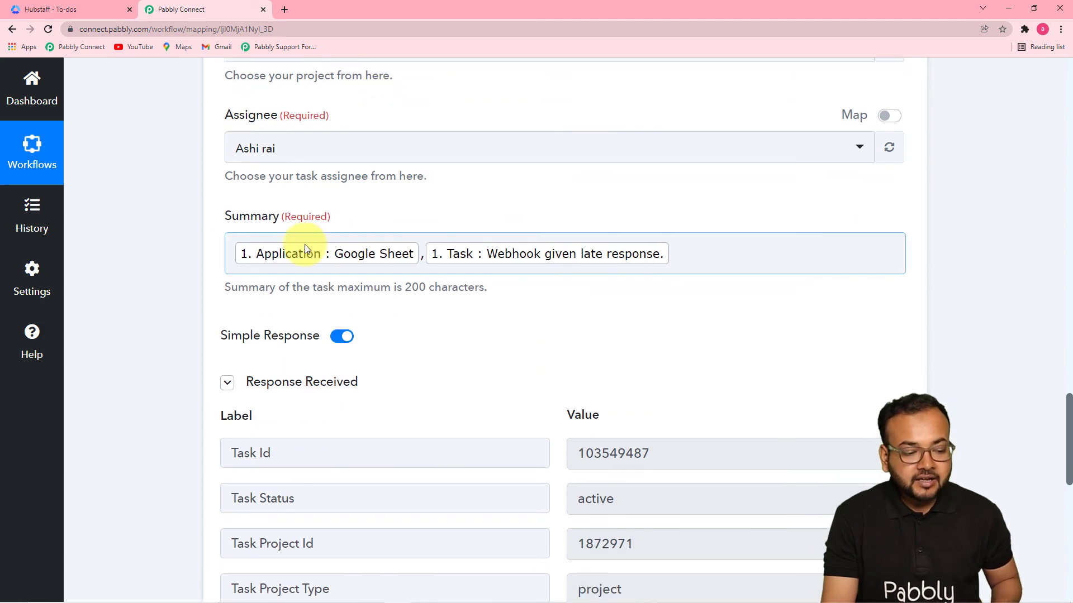
scroll(531, 314, down, 7)
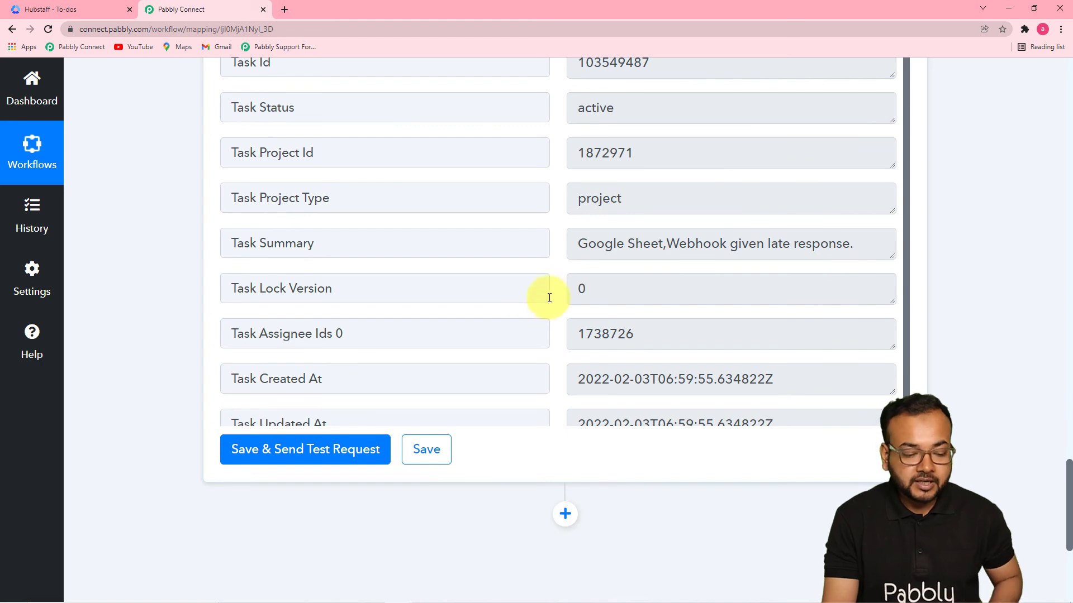
click(438, 459)
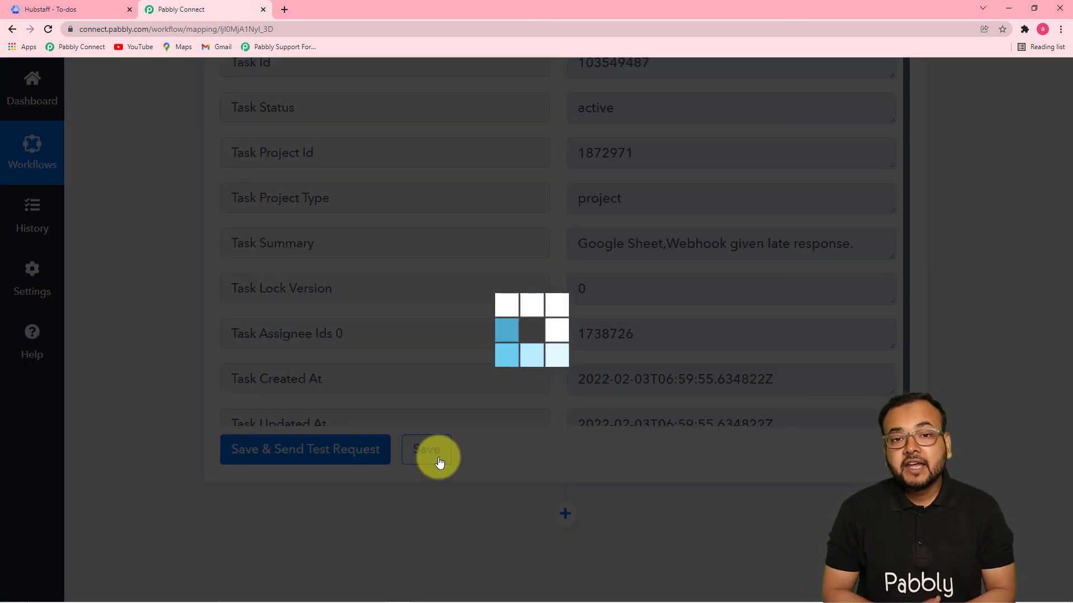